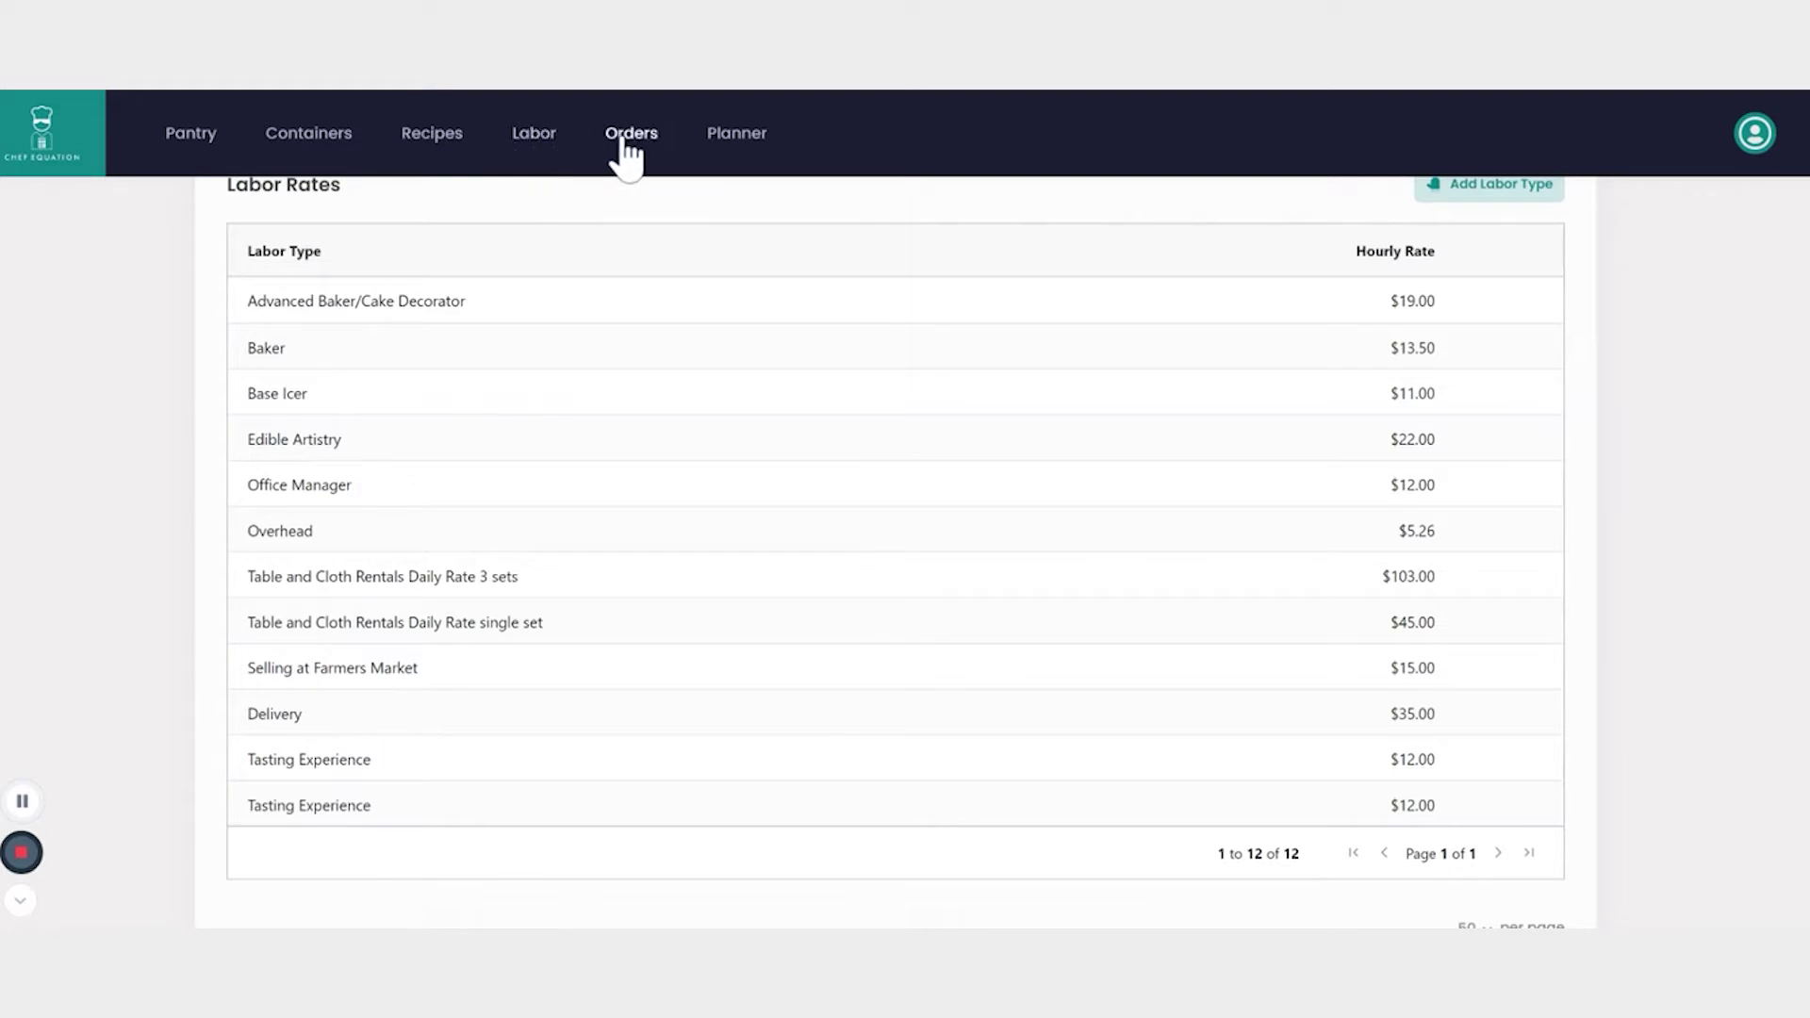
Step: Open the Bernice Gardens Farmers Market order and review its items, overhead line and tax totals
left_click(624, 151)
left_click(364, 509)
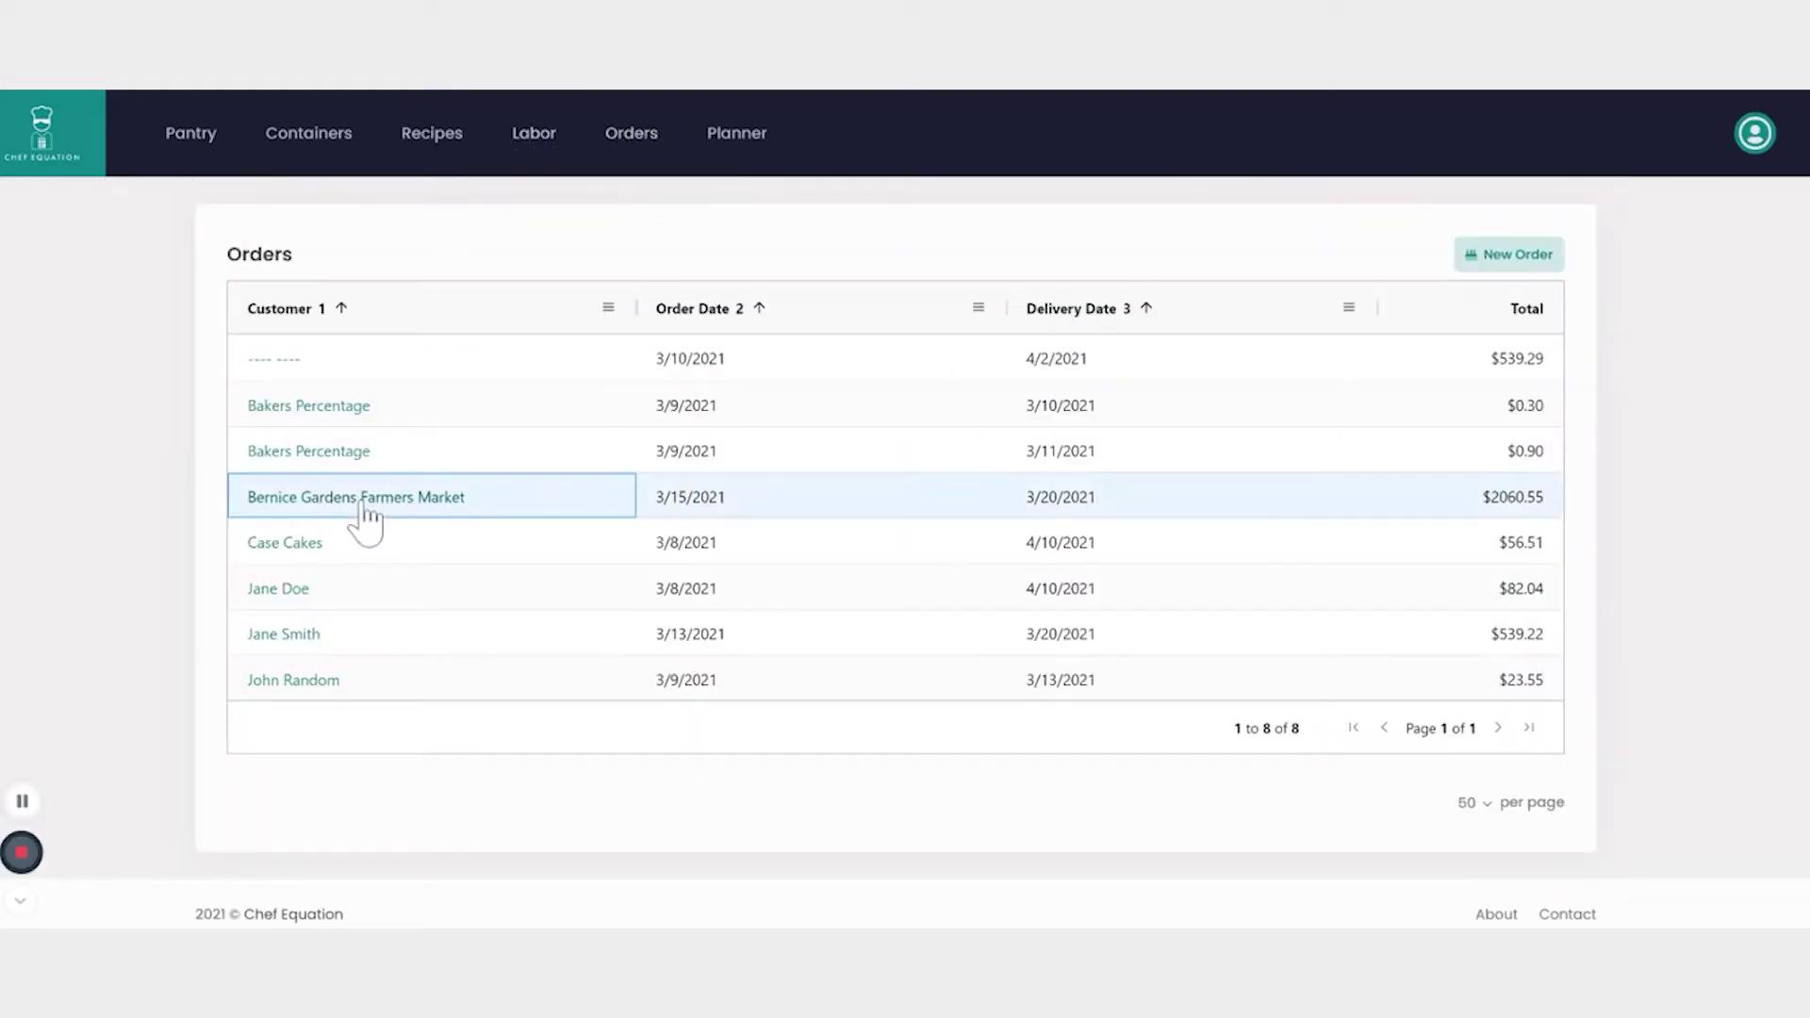
scroll(895, 561, "down", 10)
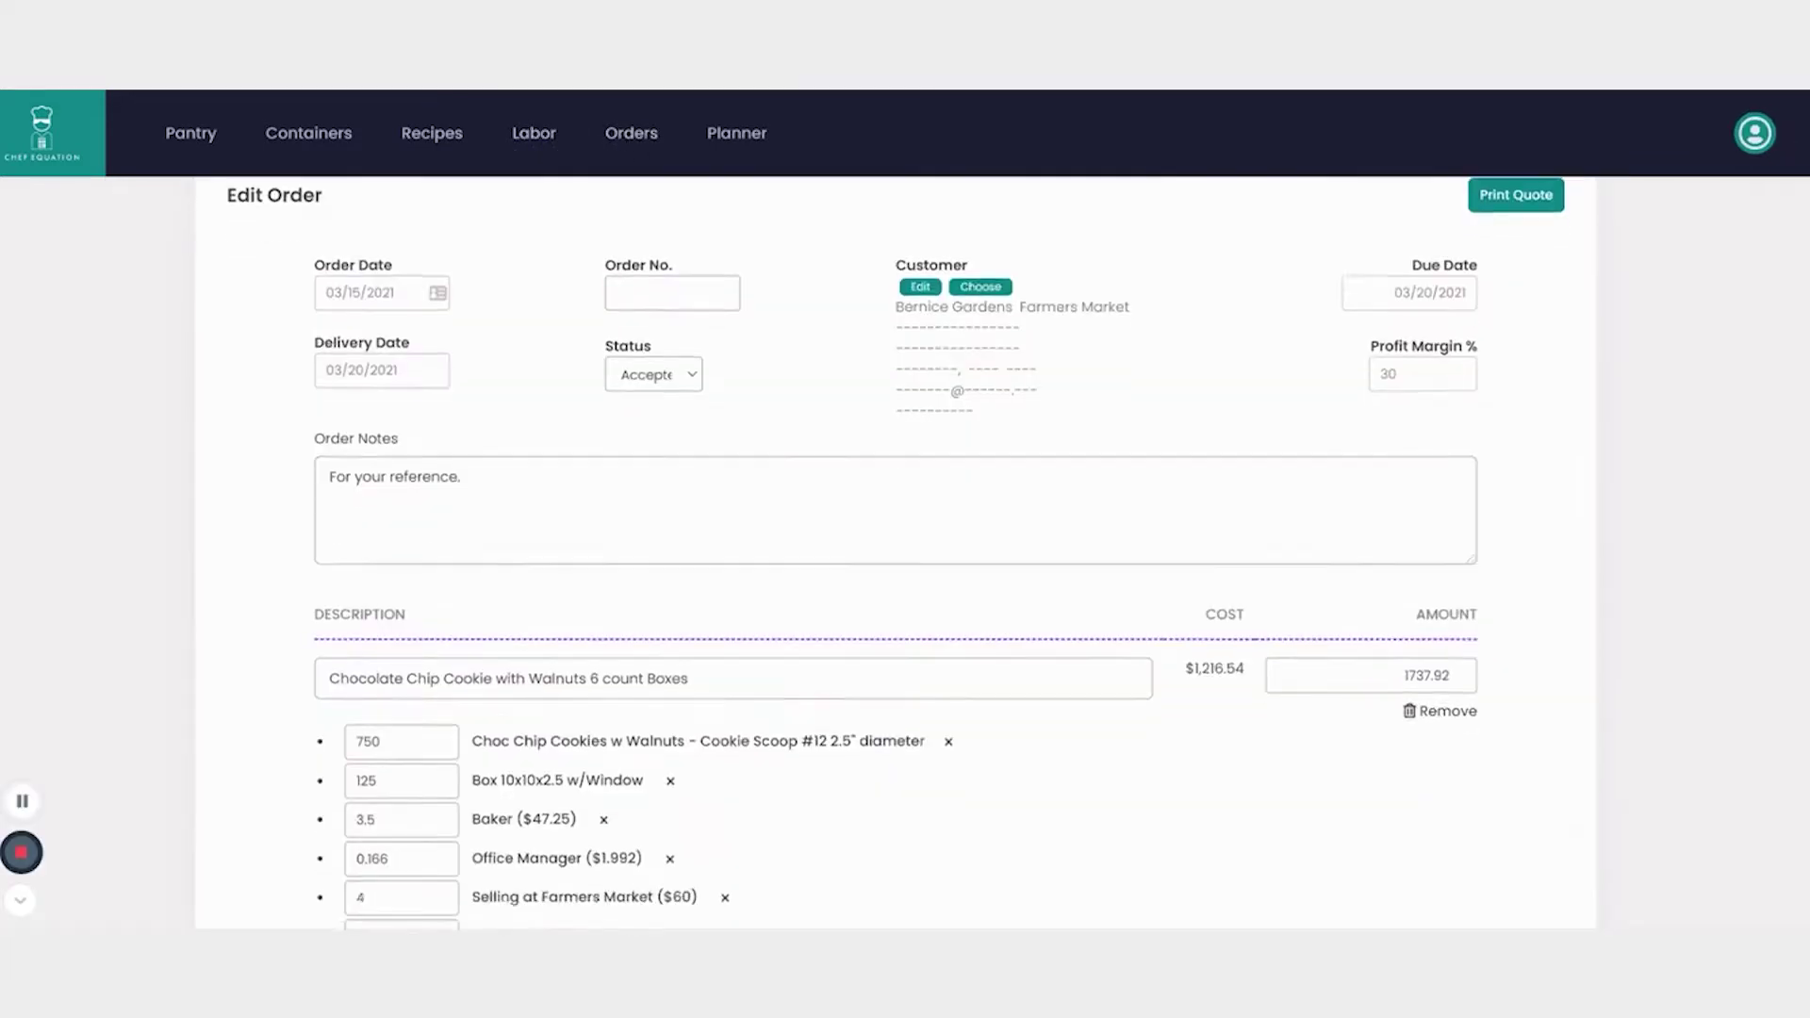
scroll(895, 552, "down", 5)
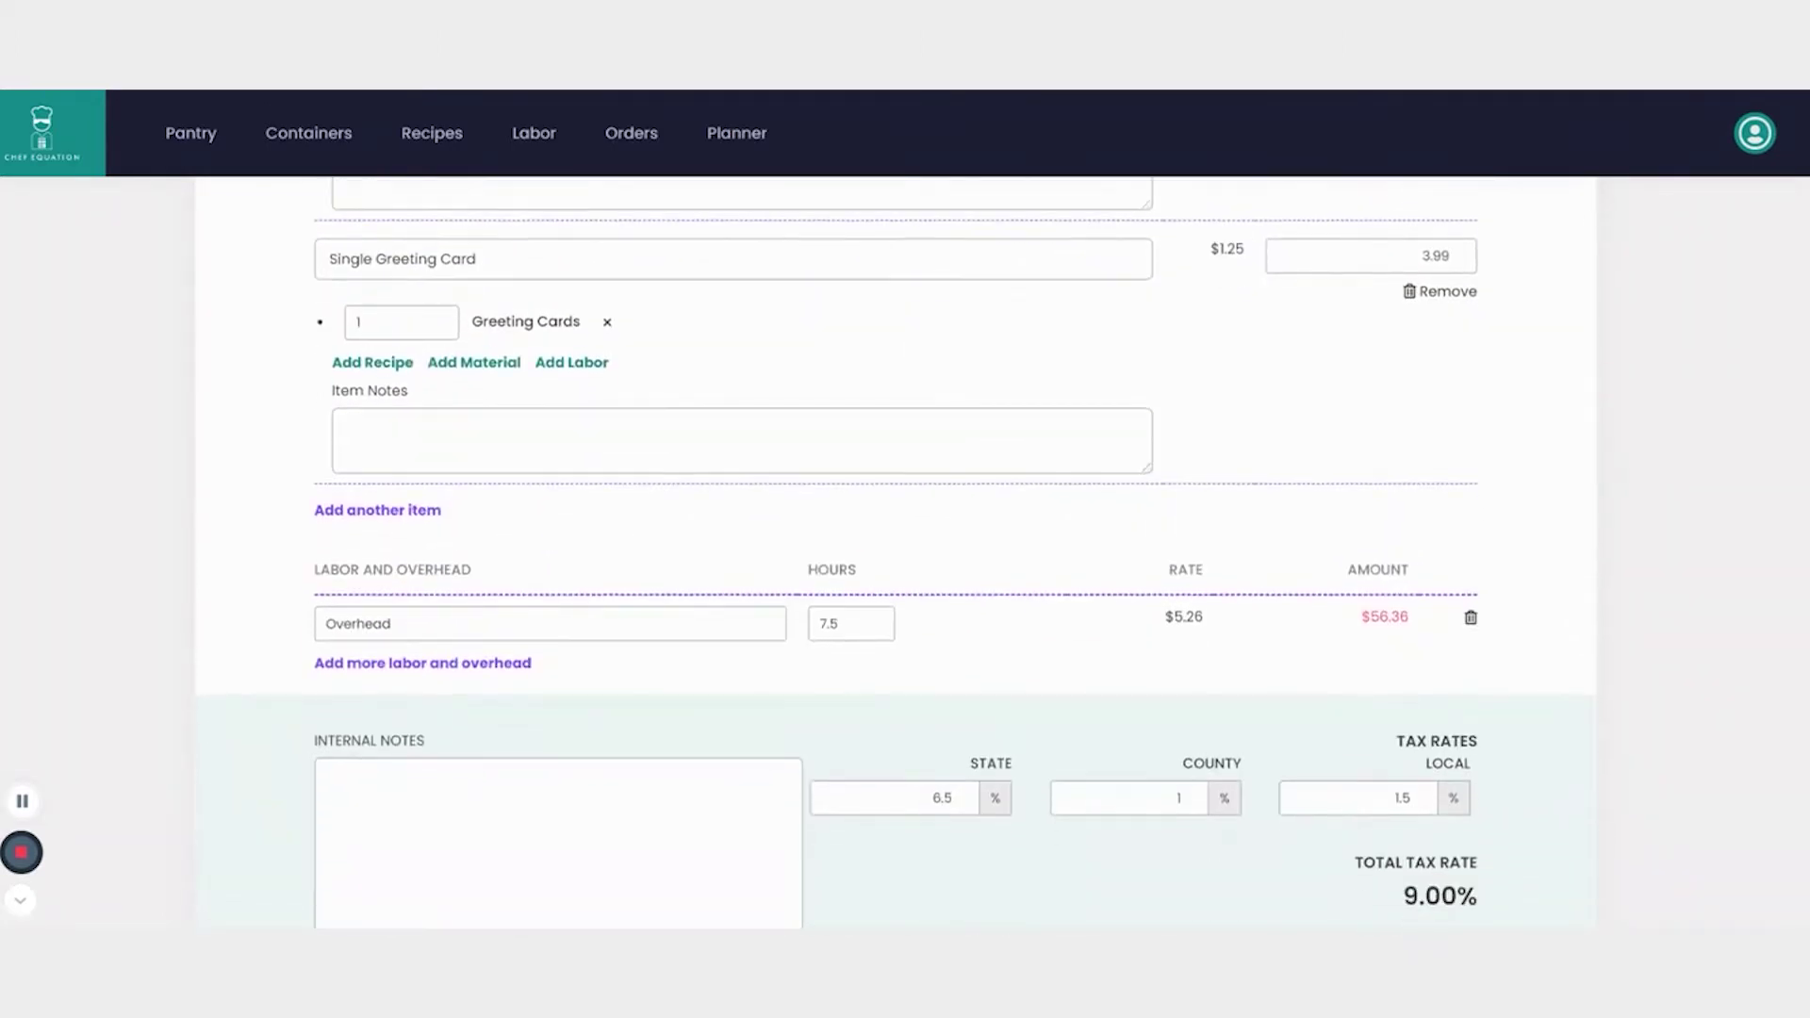
scroll(1348, 551, "down", 2)
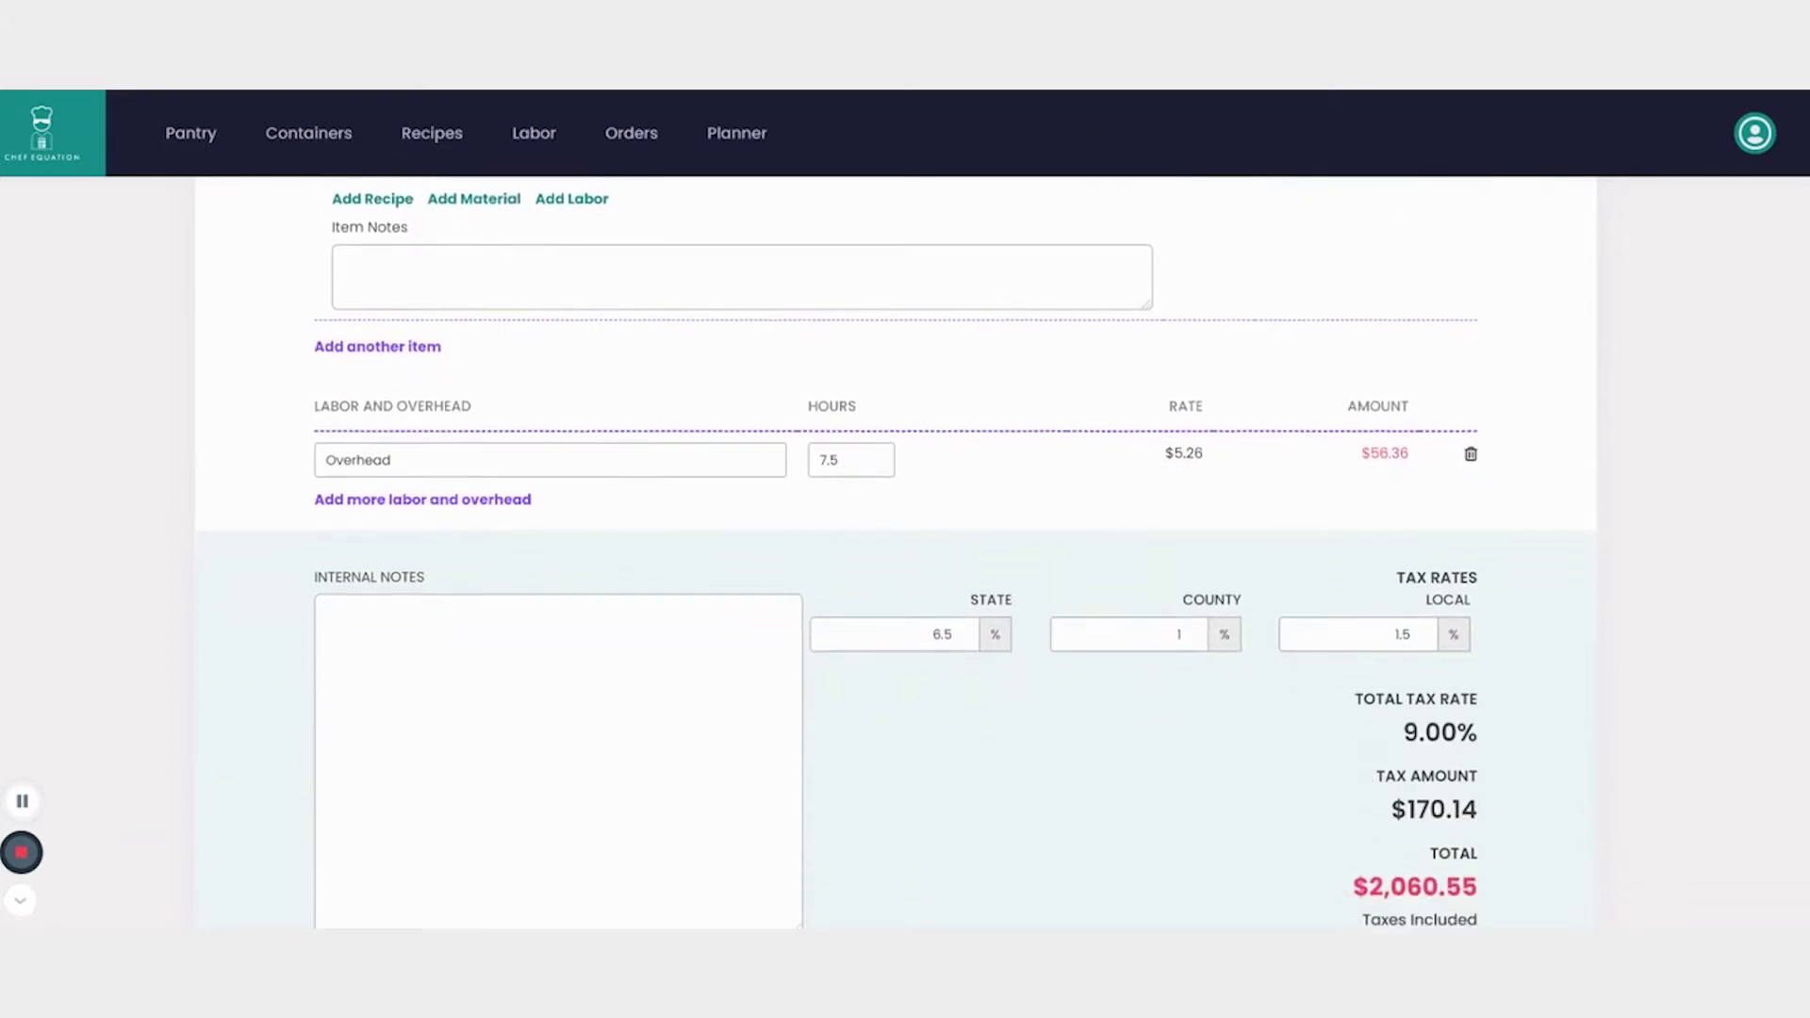
Step: Add a Delivery line to the order's labor and overhead section and select its hours value
left_click(489, 501)
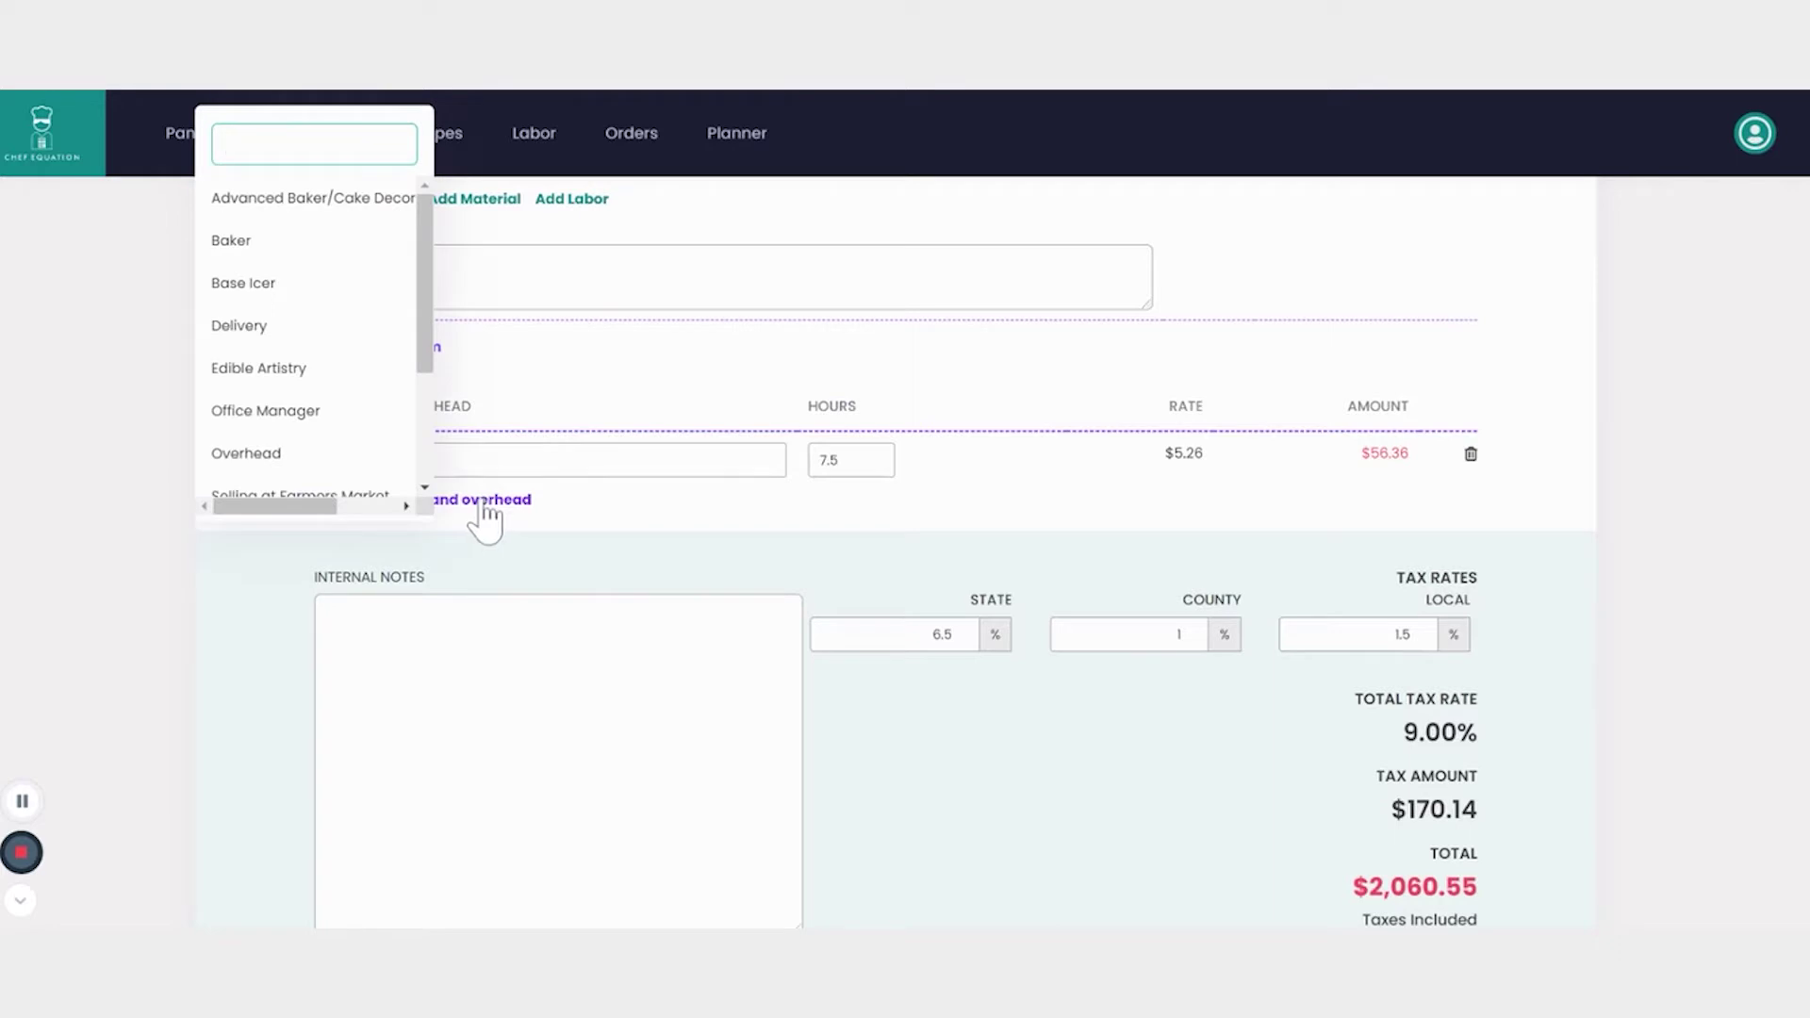
mouse_move(425, 356)
left_mouse_down()
mouse_move(417, 490)
mouse_move(421, 341)
left_mouse_up()
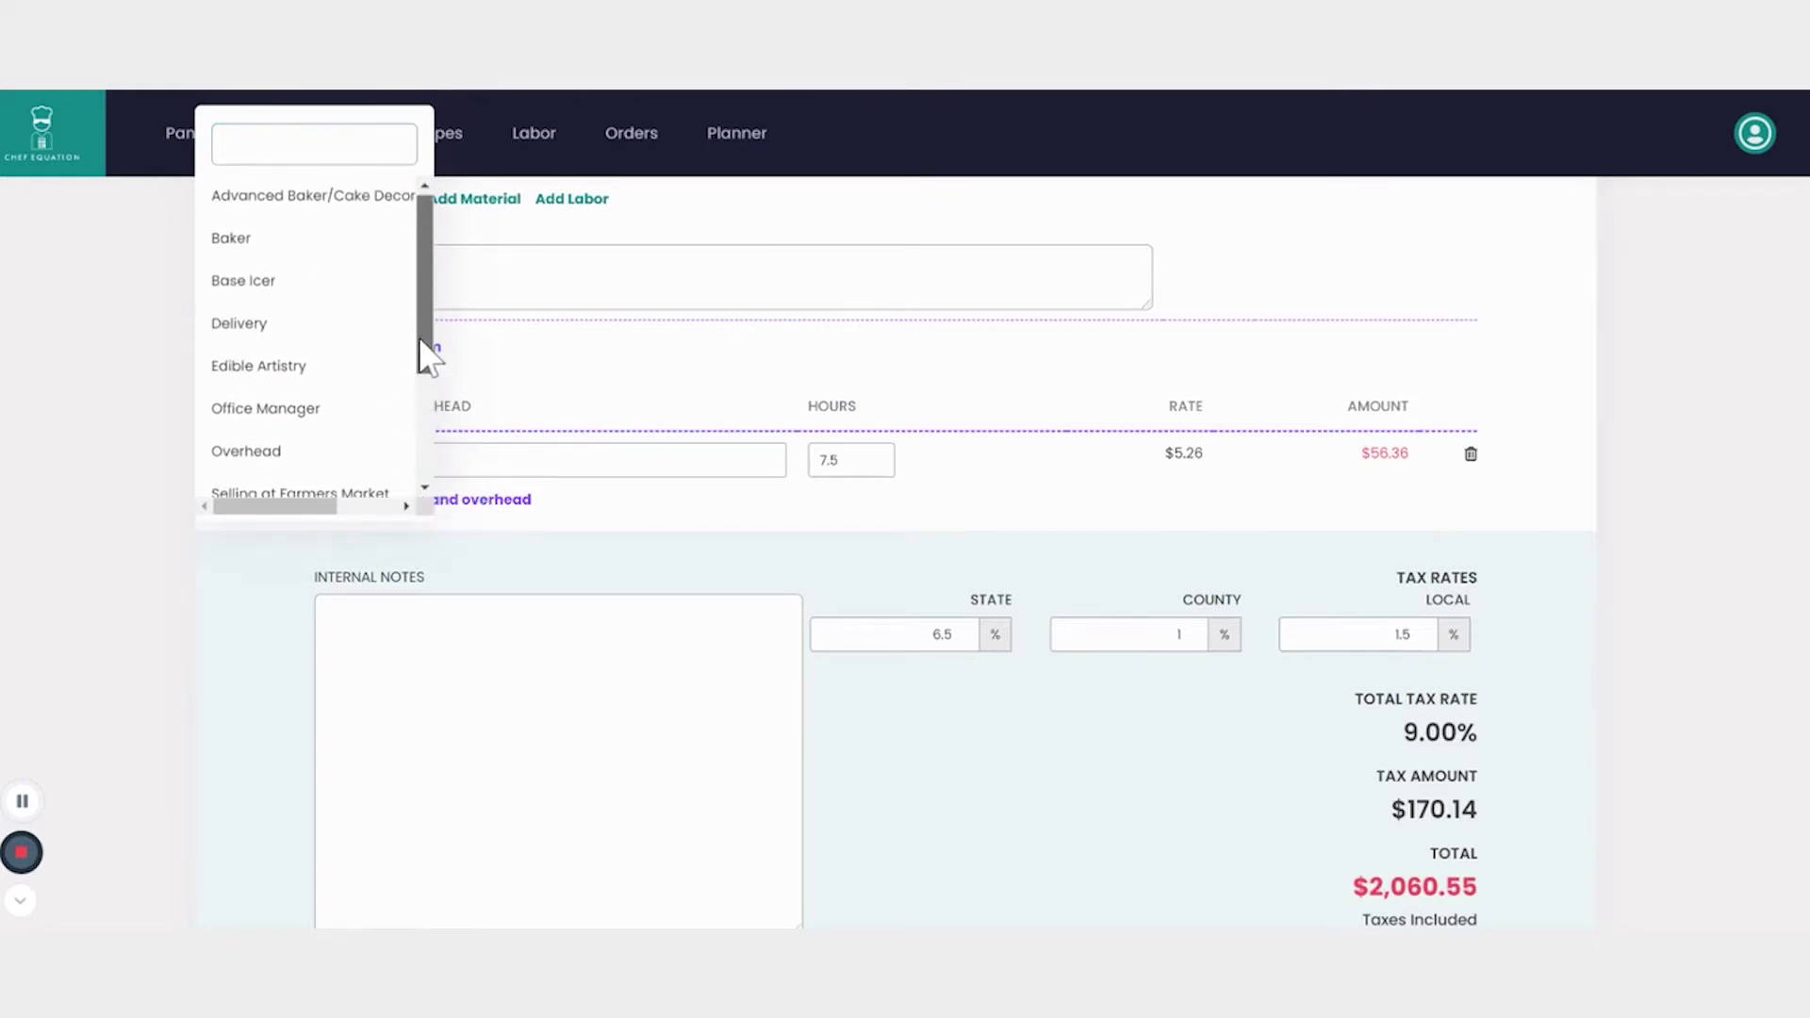
left_click(223, 323)
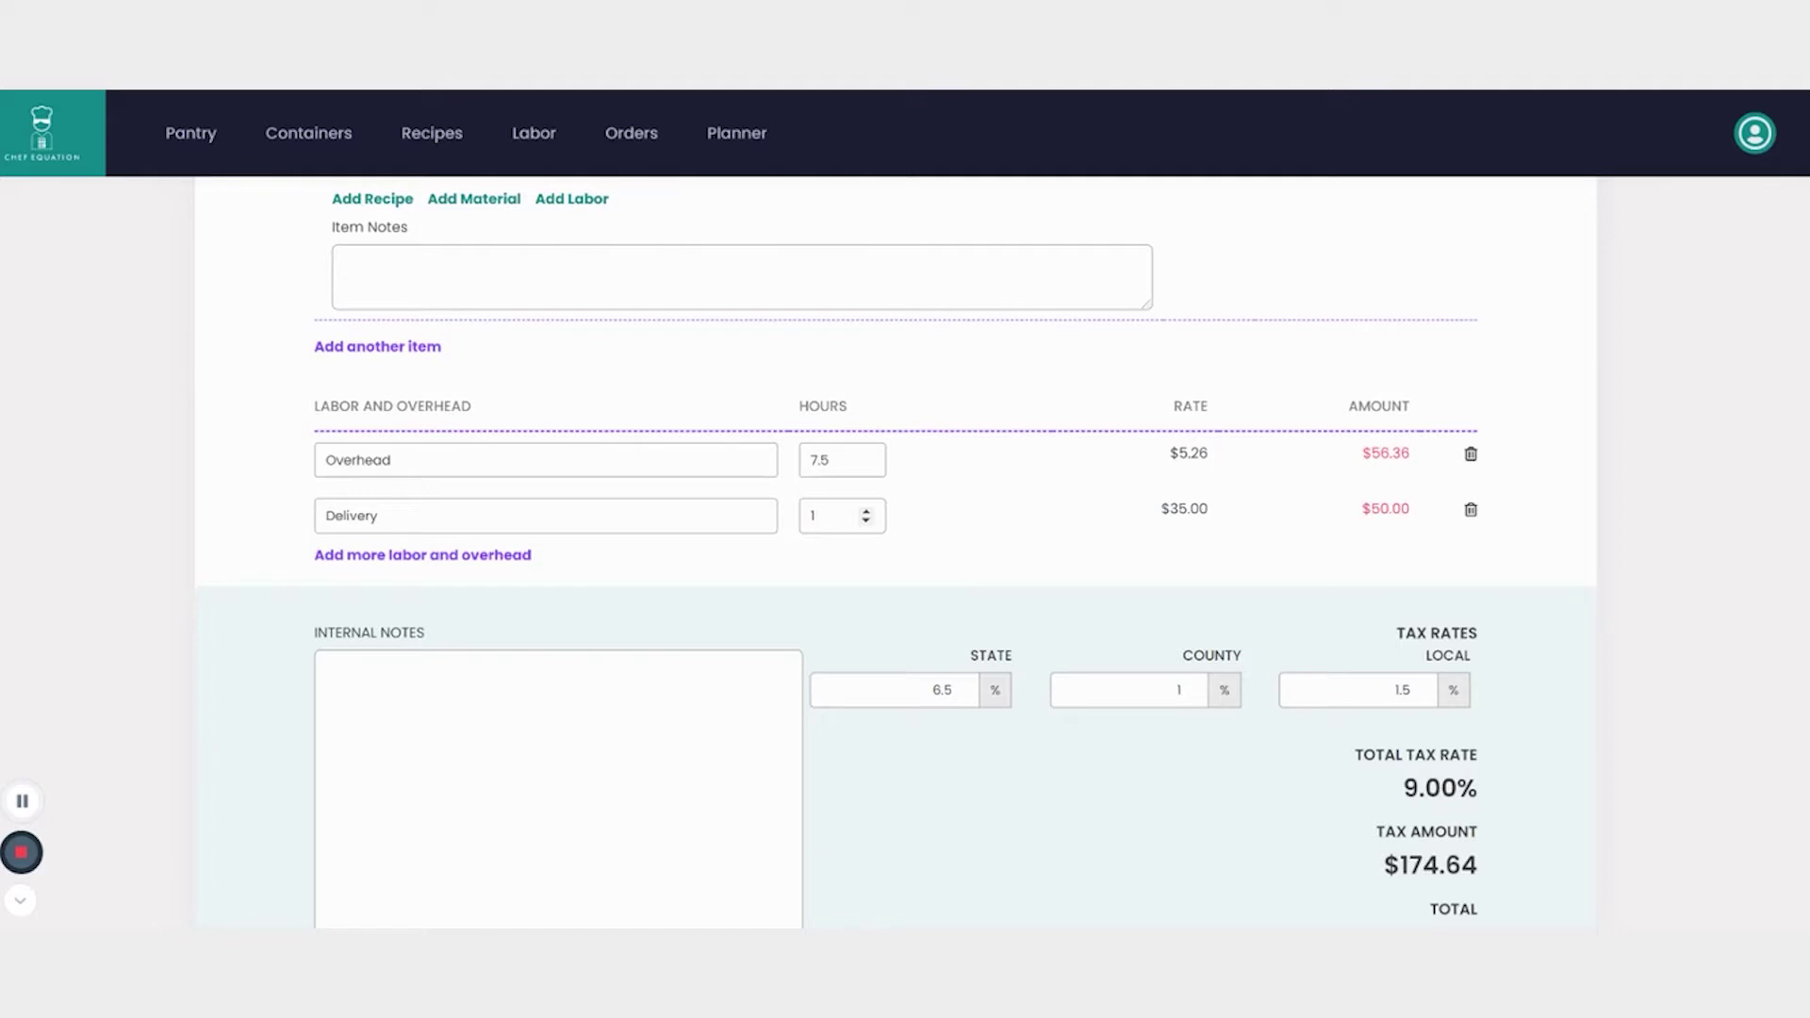
double_click(812, 515)
Step: Set the order's profit margin to 0% and check the labor and overhead amounts
scroll(1745, 383, "up", 15)
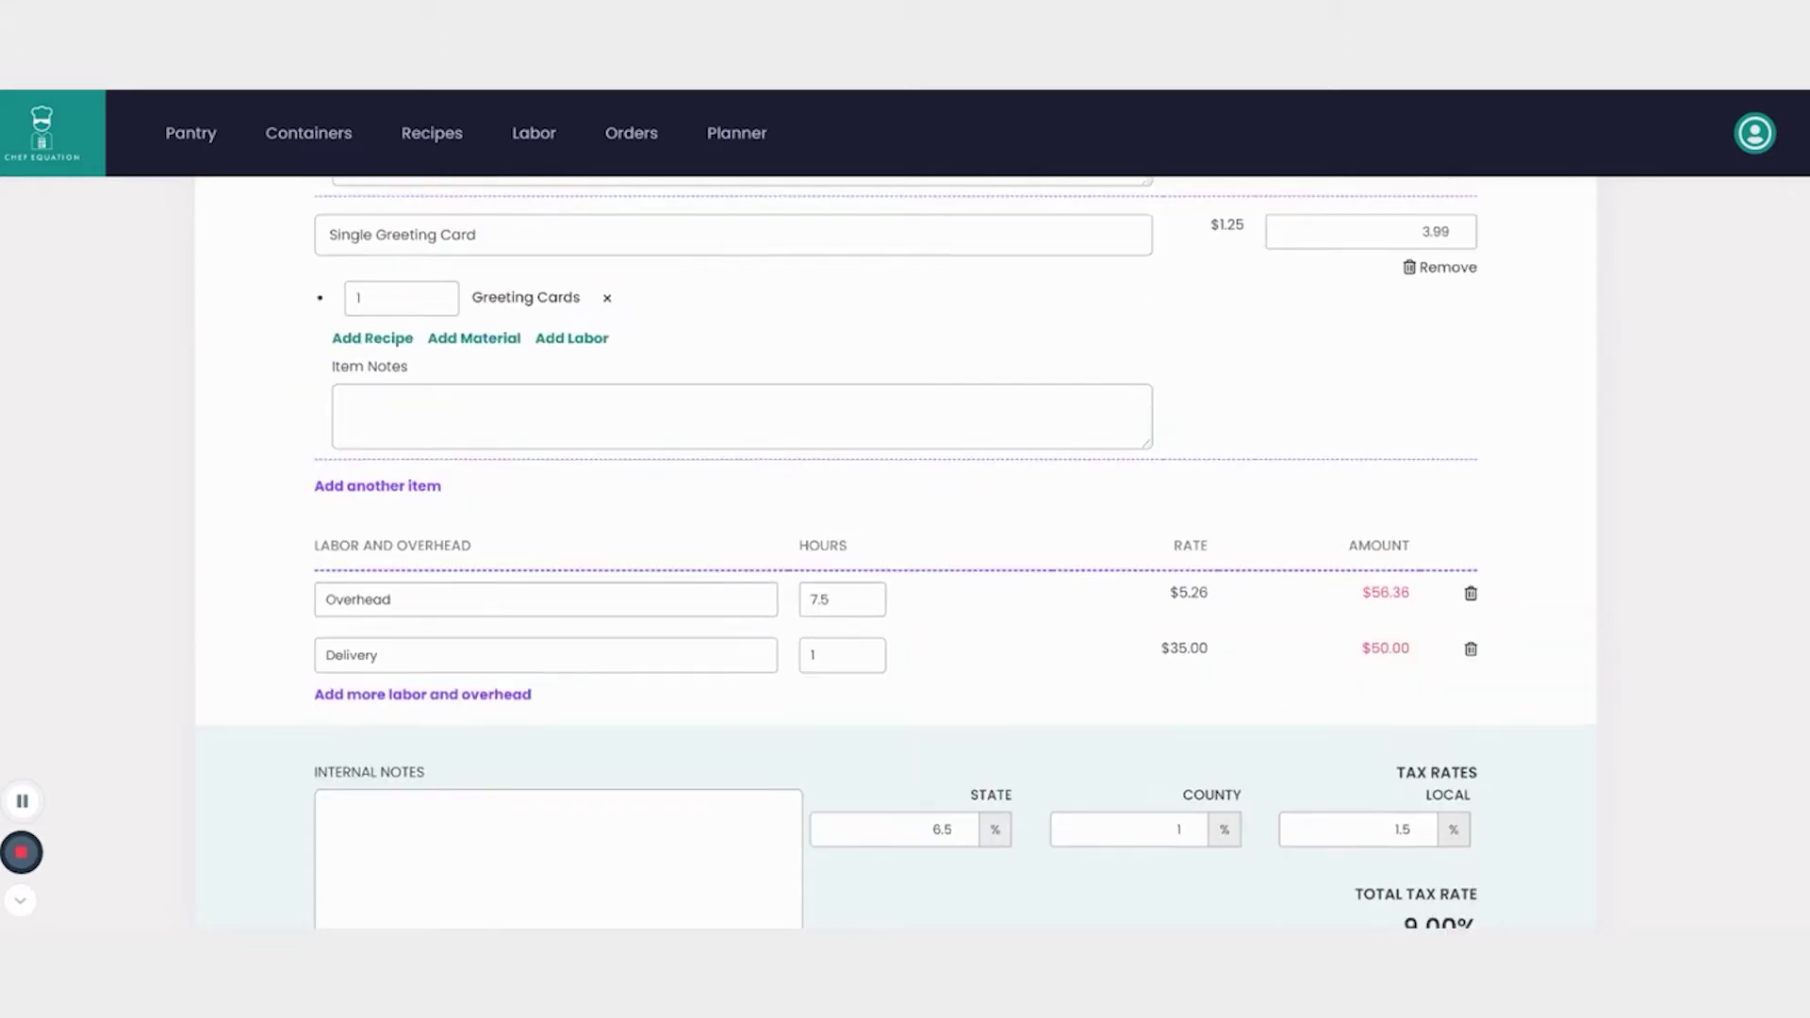
scroll(1717, 256, "up", 1)
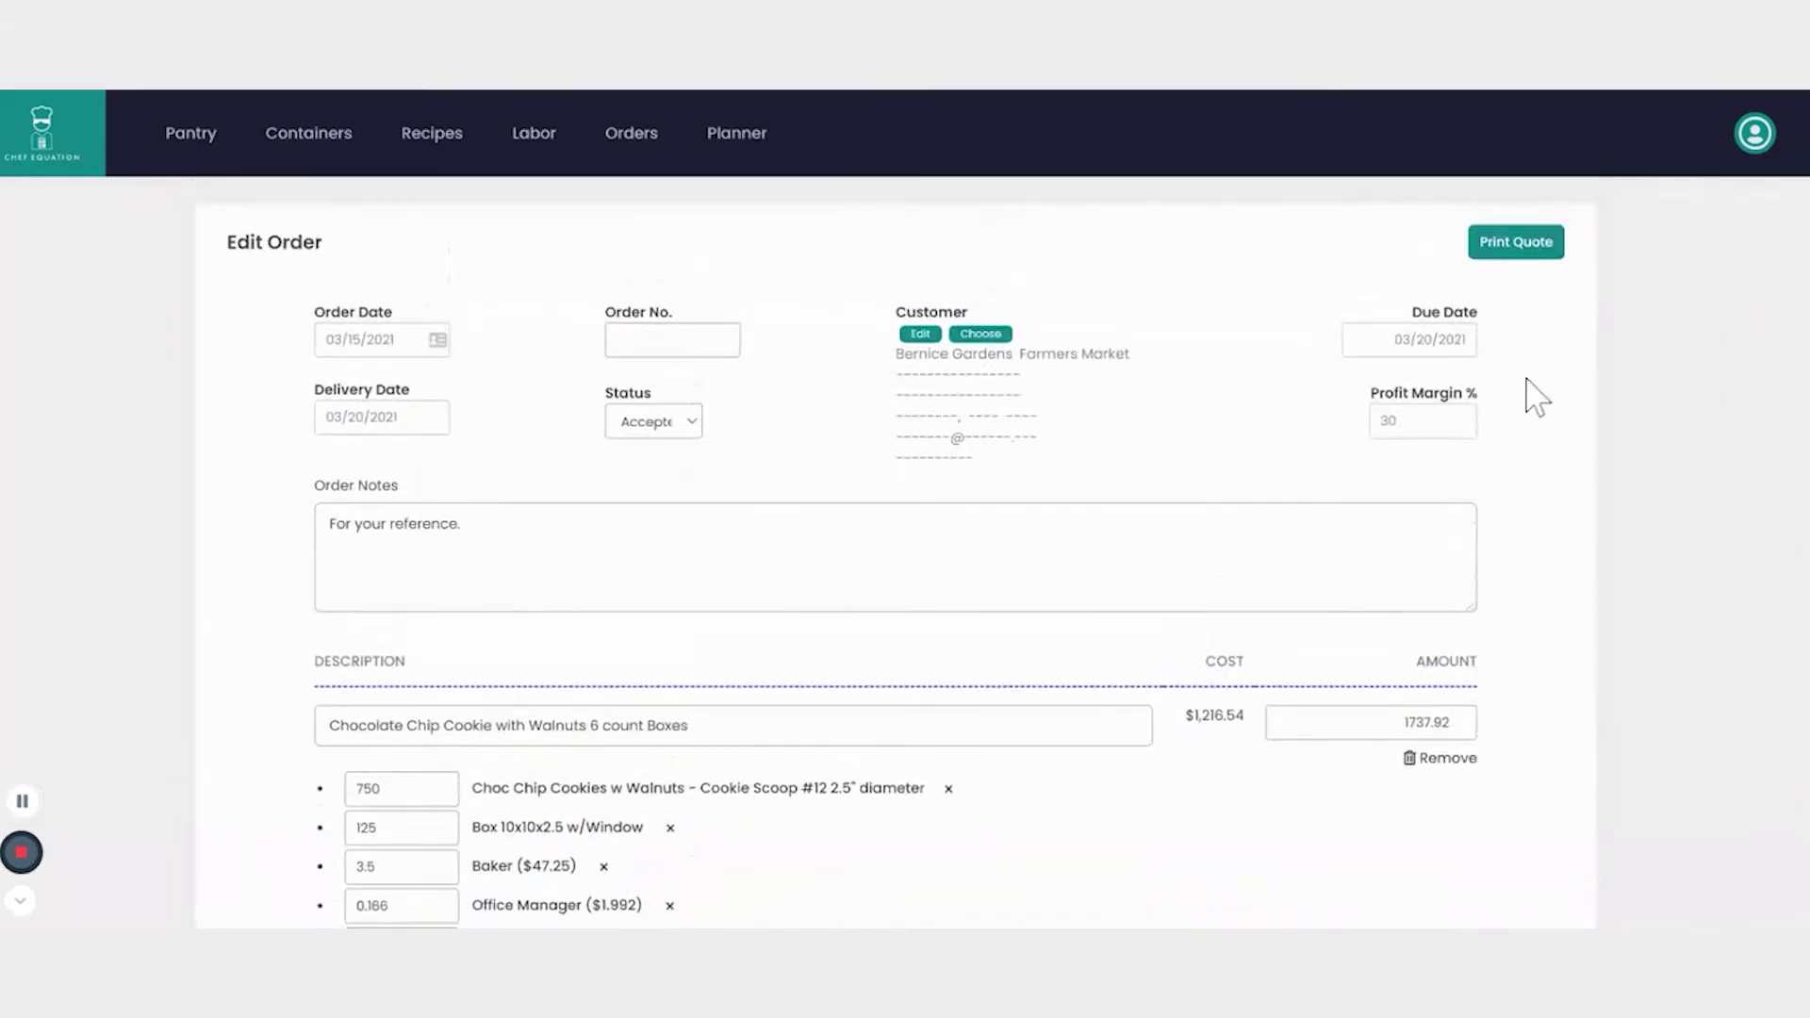
left_click_drag(1403, 422, 1356, 440)
type("0")
scroll(1772, 762, "down", 15)
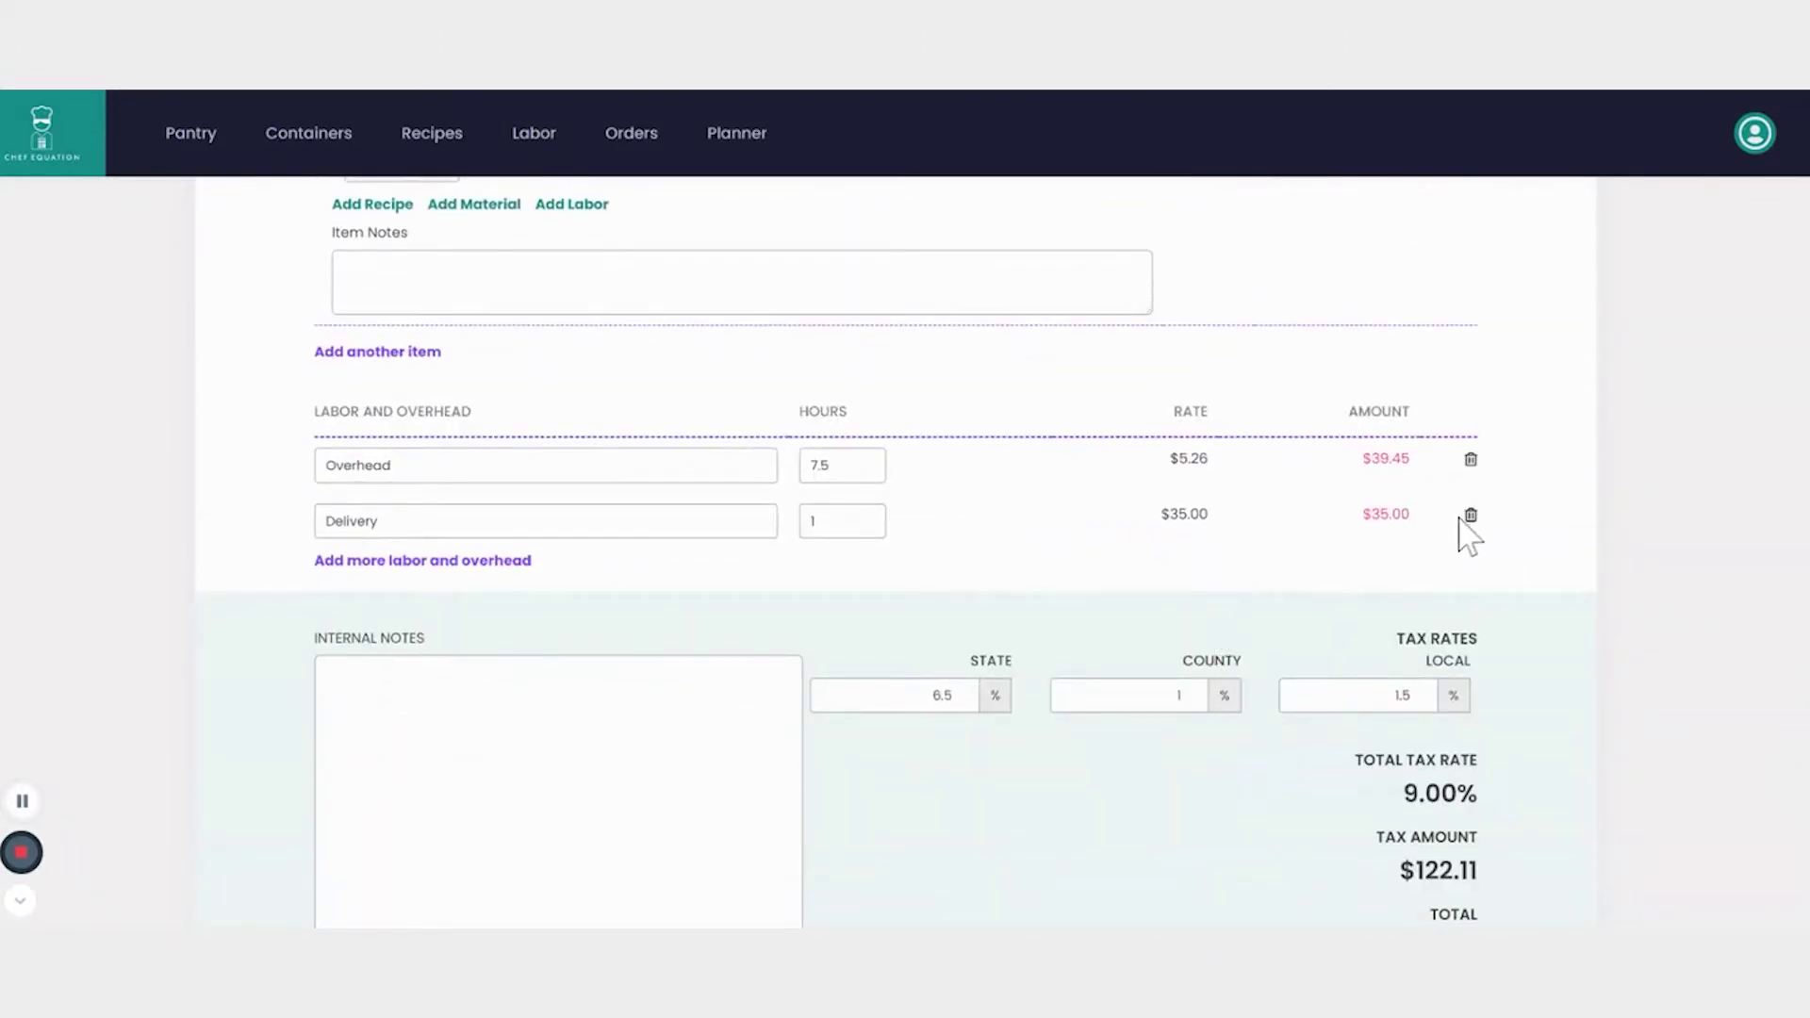
Step: Set the order's profit margin back to 30% and remove the Single Greeting Card item
scroll(1765, 331, "up", 15)
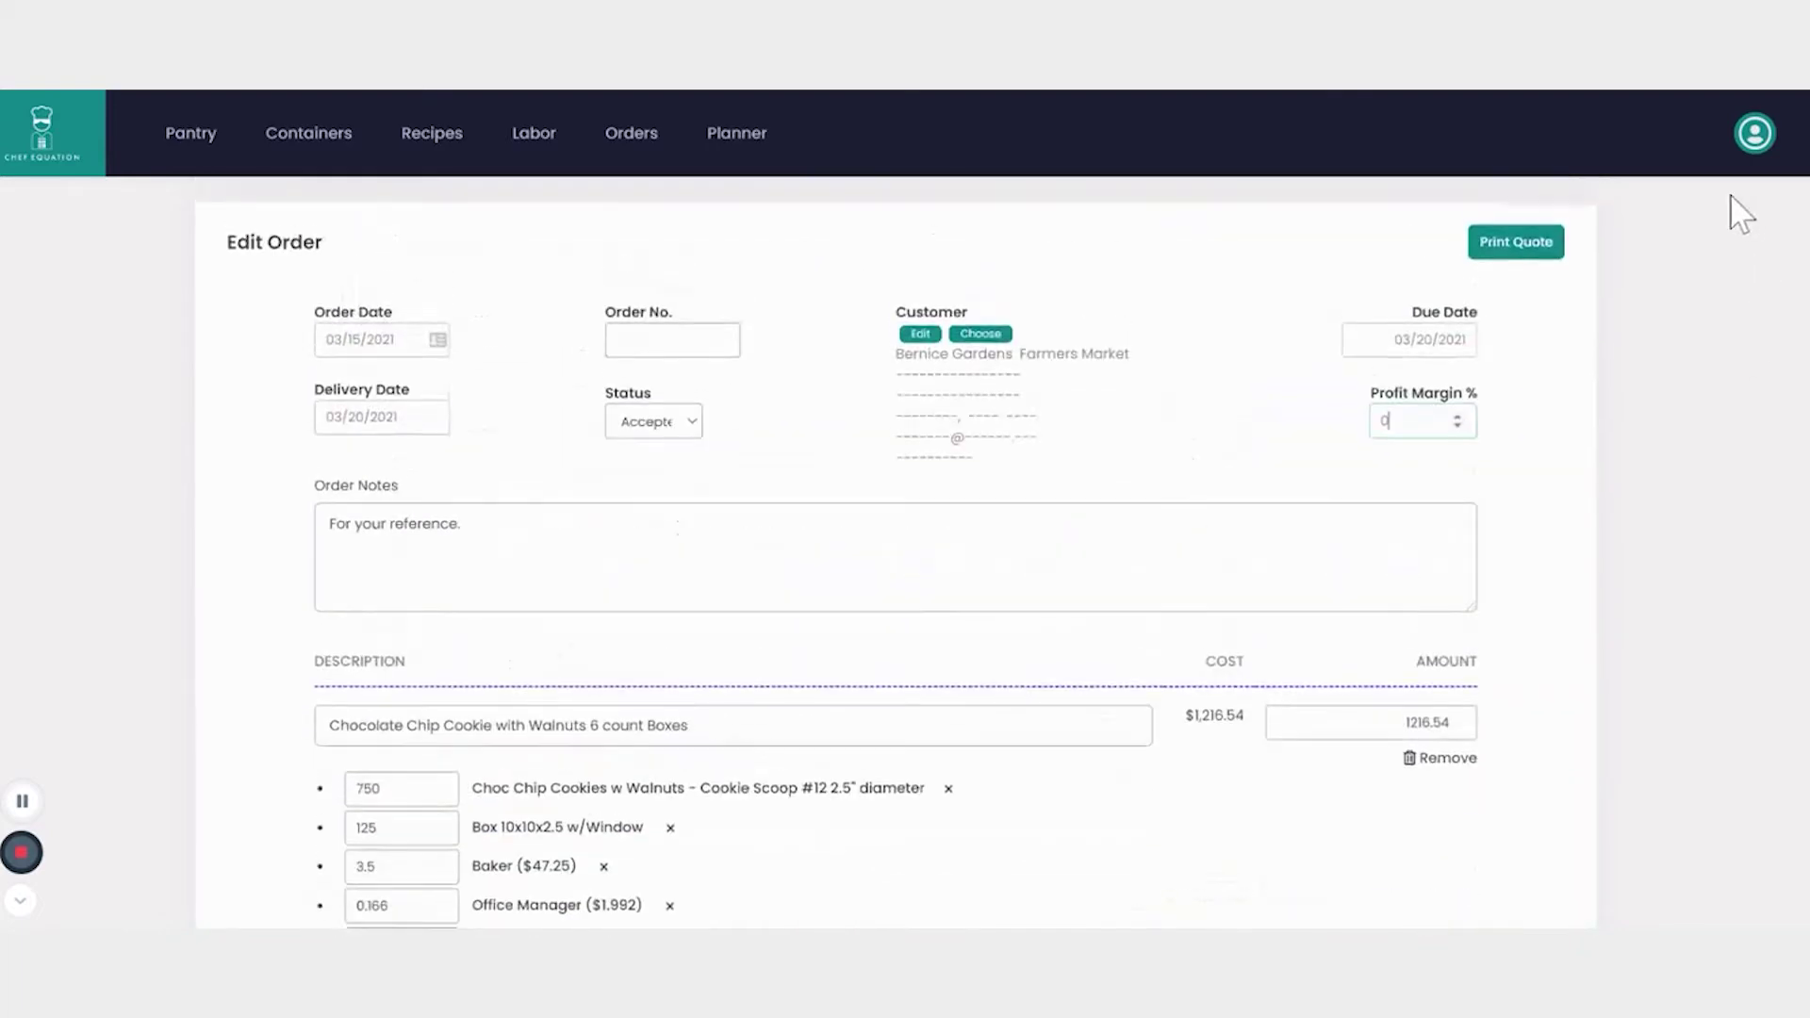
type("30")
scroll(1791, 760, "down", 15)
scroll(1790, 736, "up", 5)
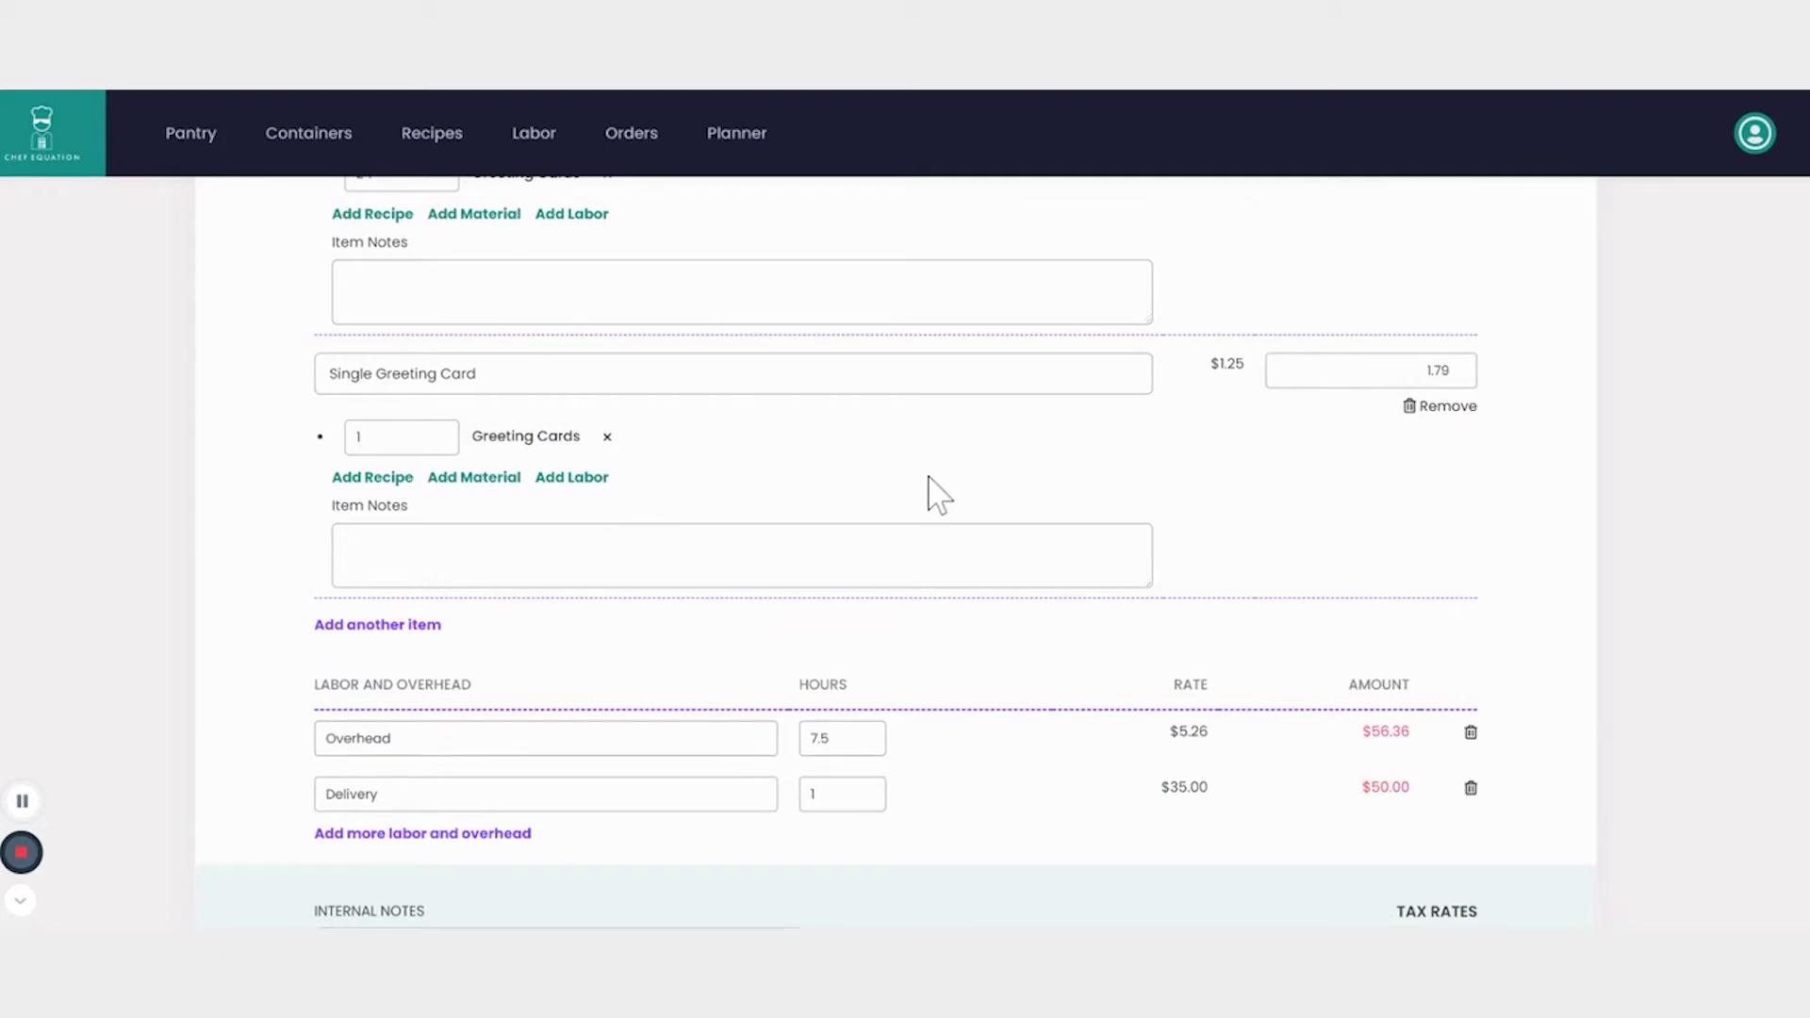
left_click(1440, 415)
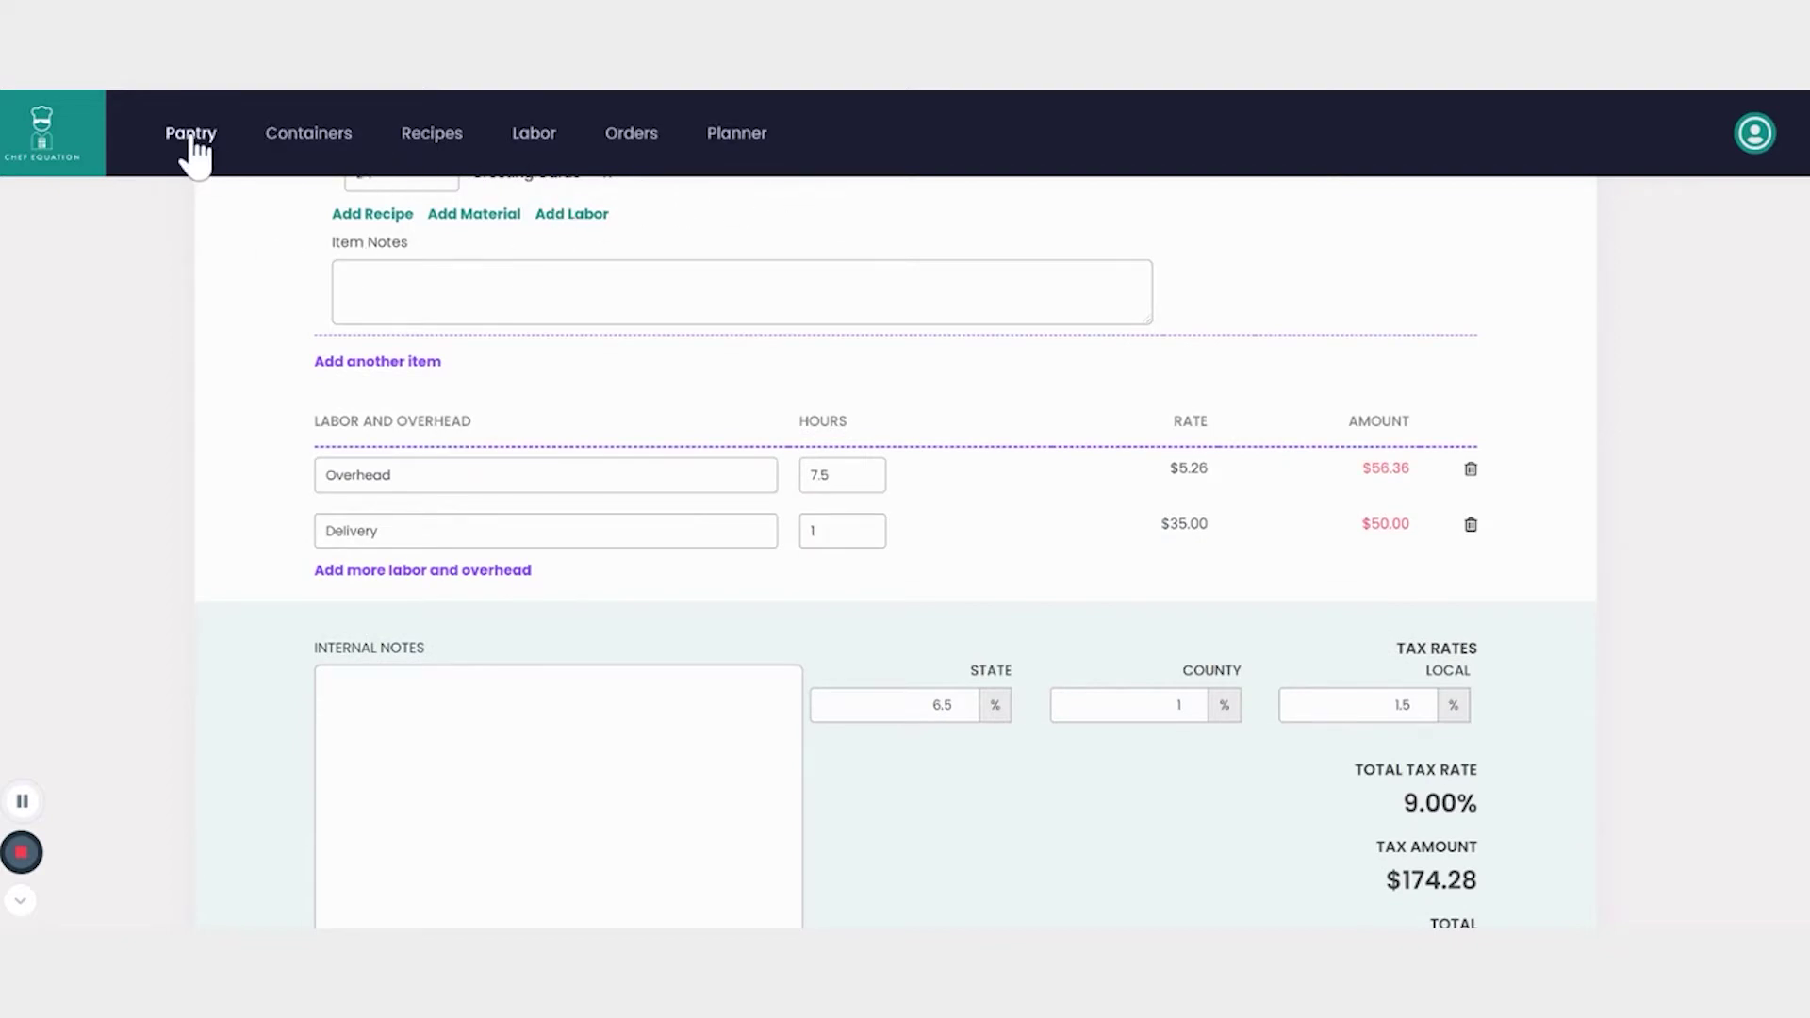
Step: Enter a new pantry material named Greeting Cards with an item cost of 1.25
left_click(192, 139)
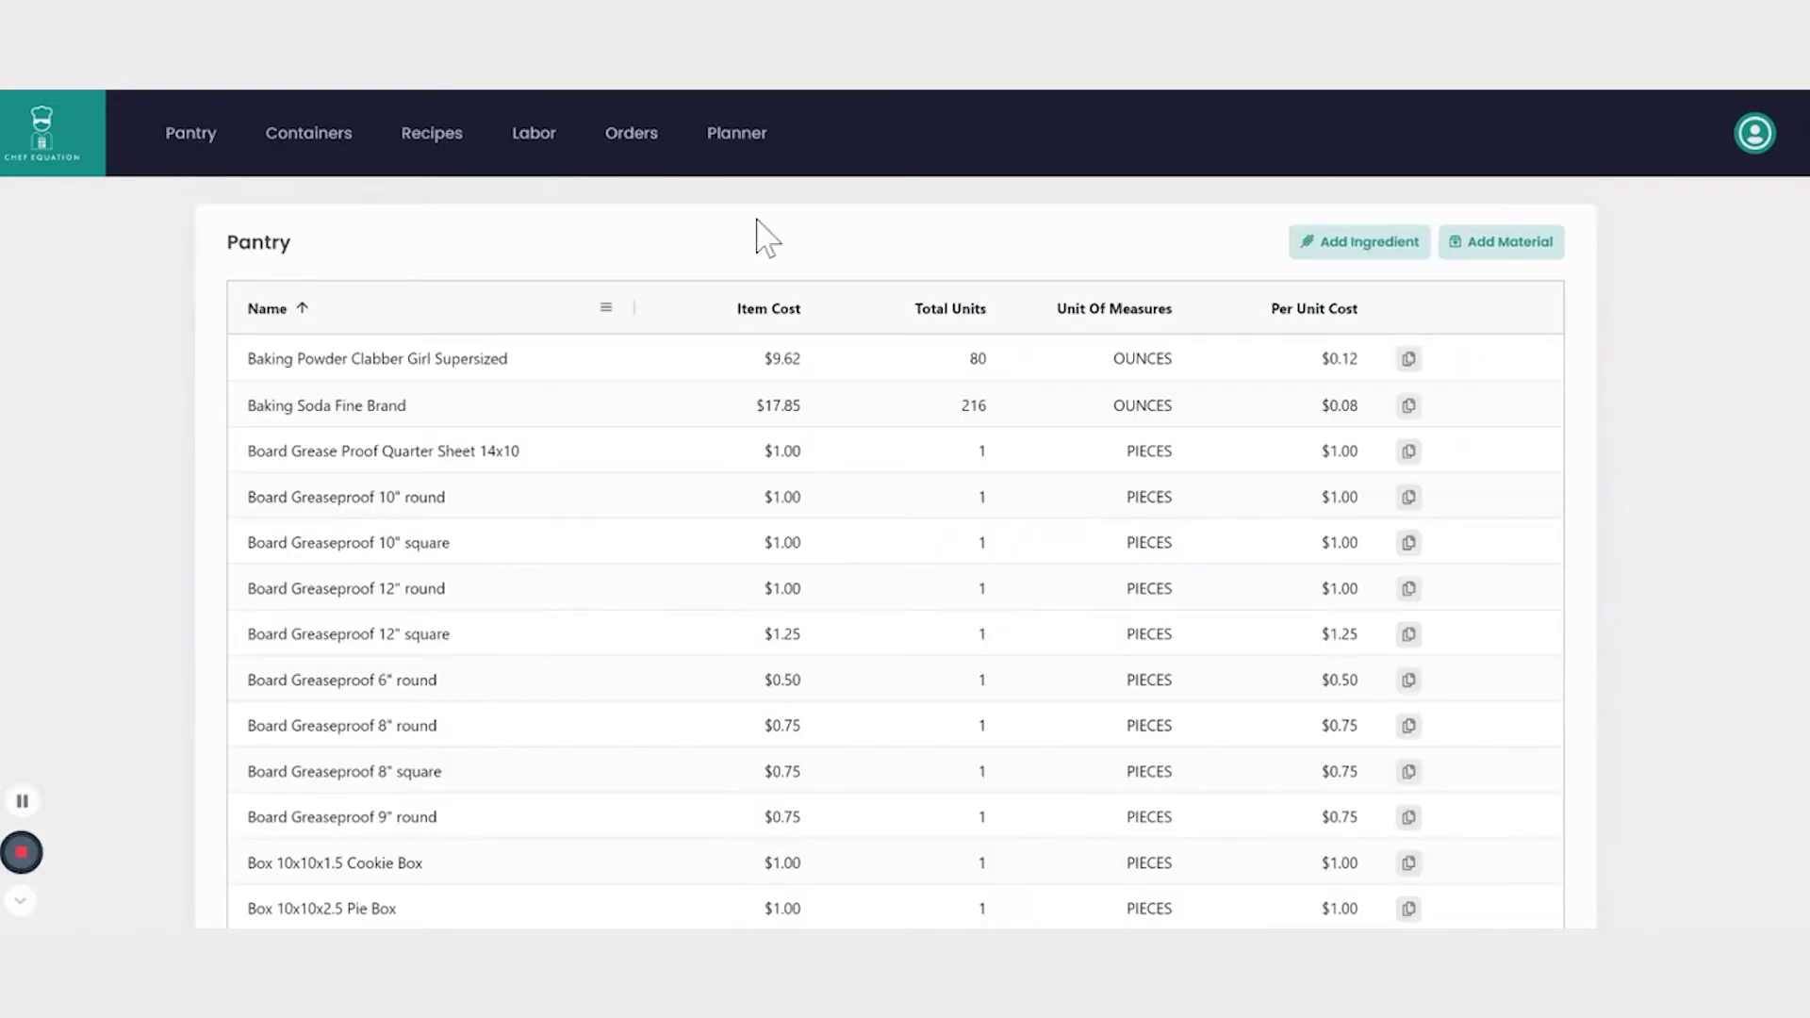
left_click(1507, 255)
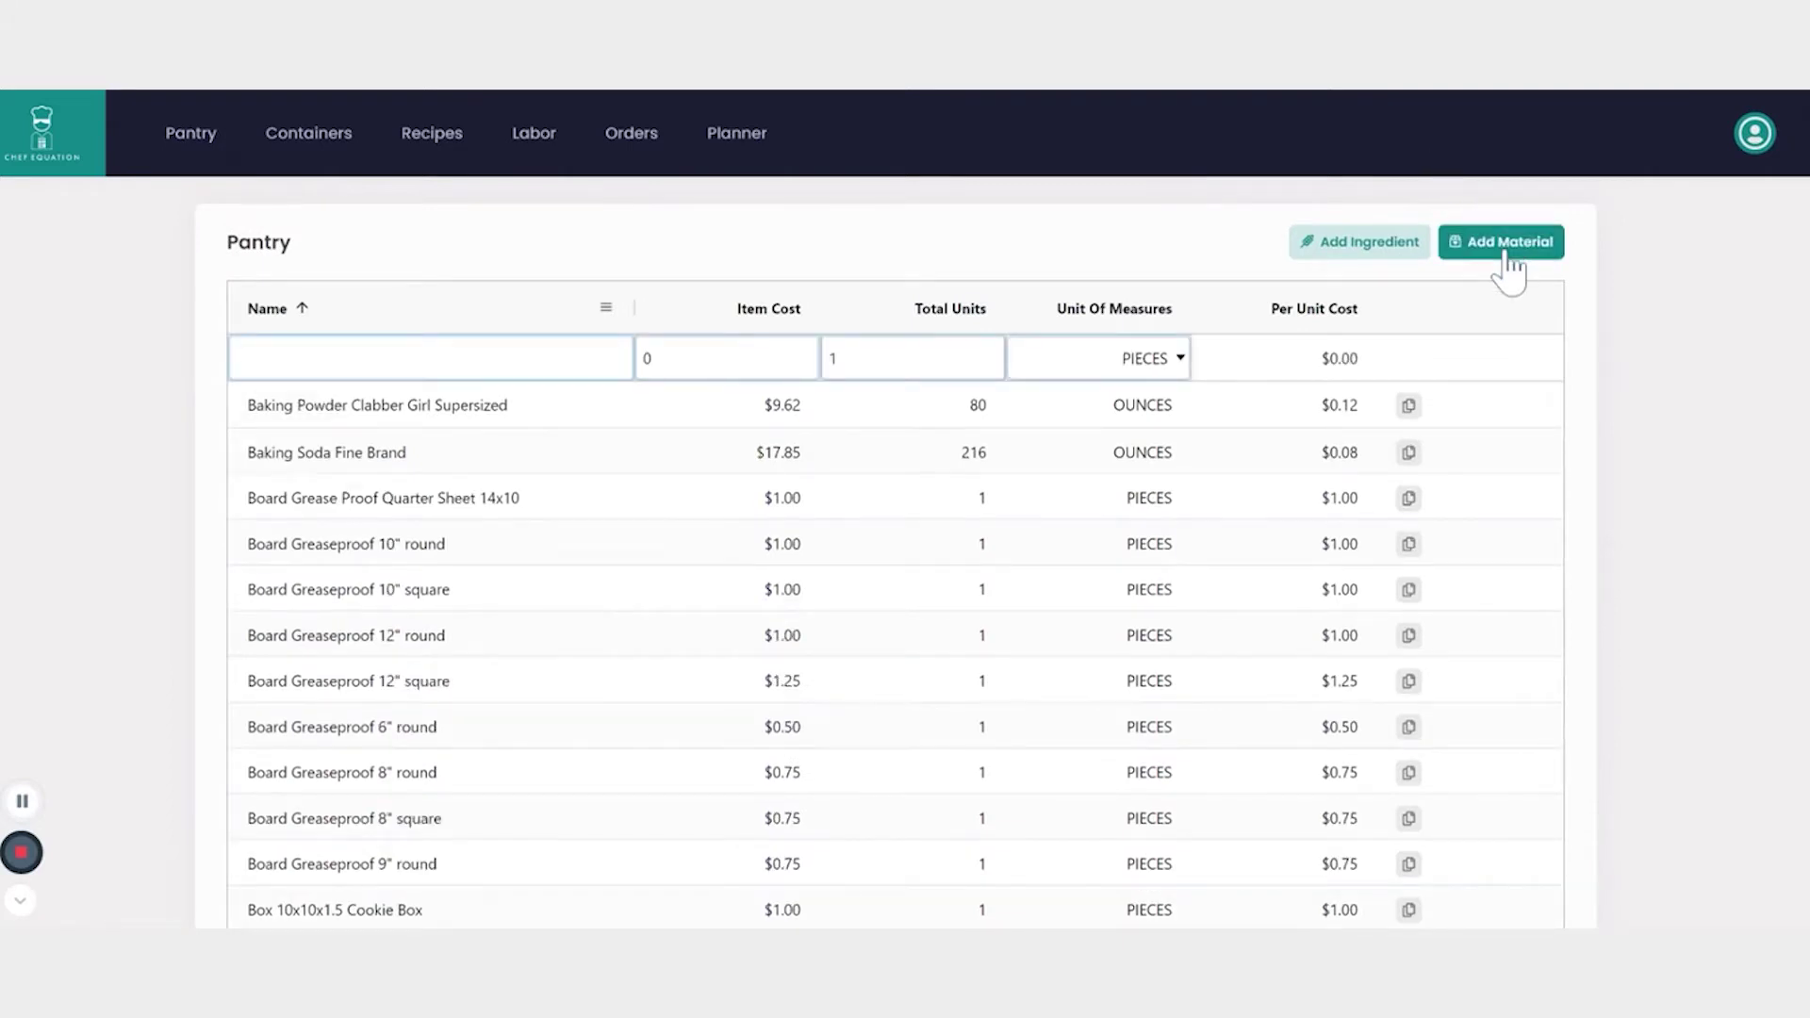
type("Greeting Cards")
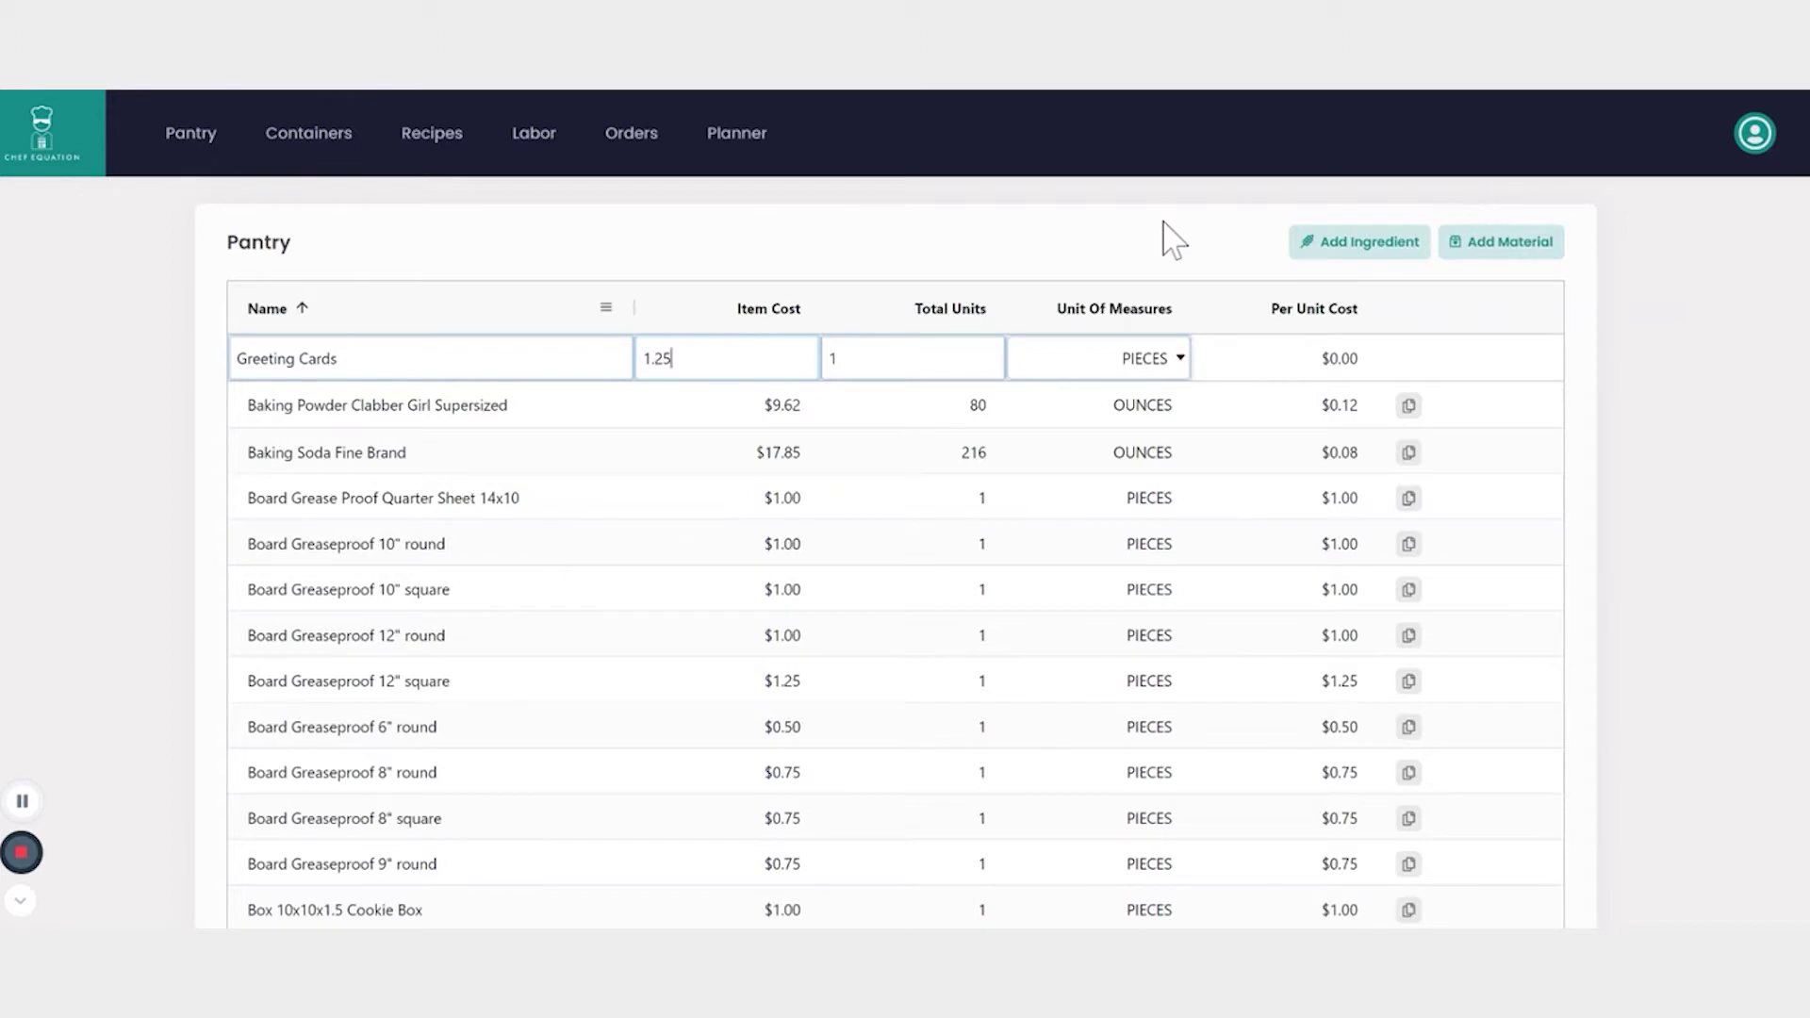
Step: Reopen the Bernice Gardens Farmers Market order and locate its Single Greeting Card item
left_click(629, 135)
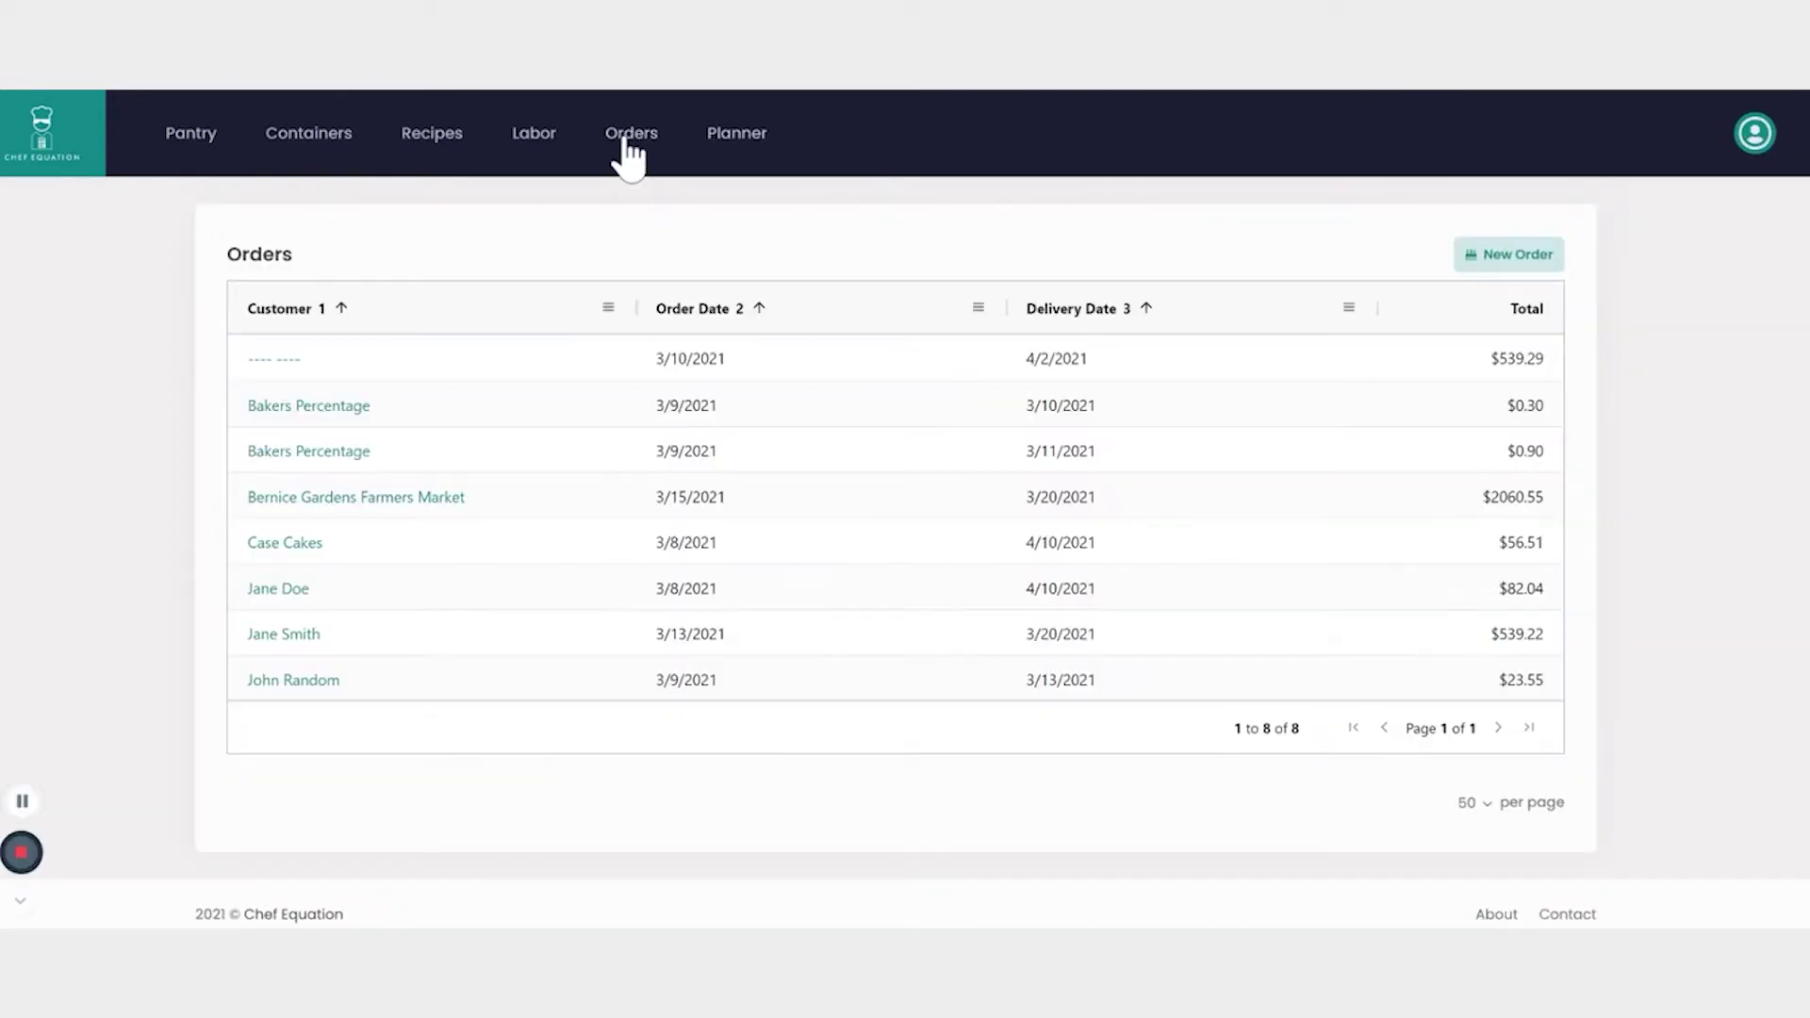
left_click(377, 504)
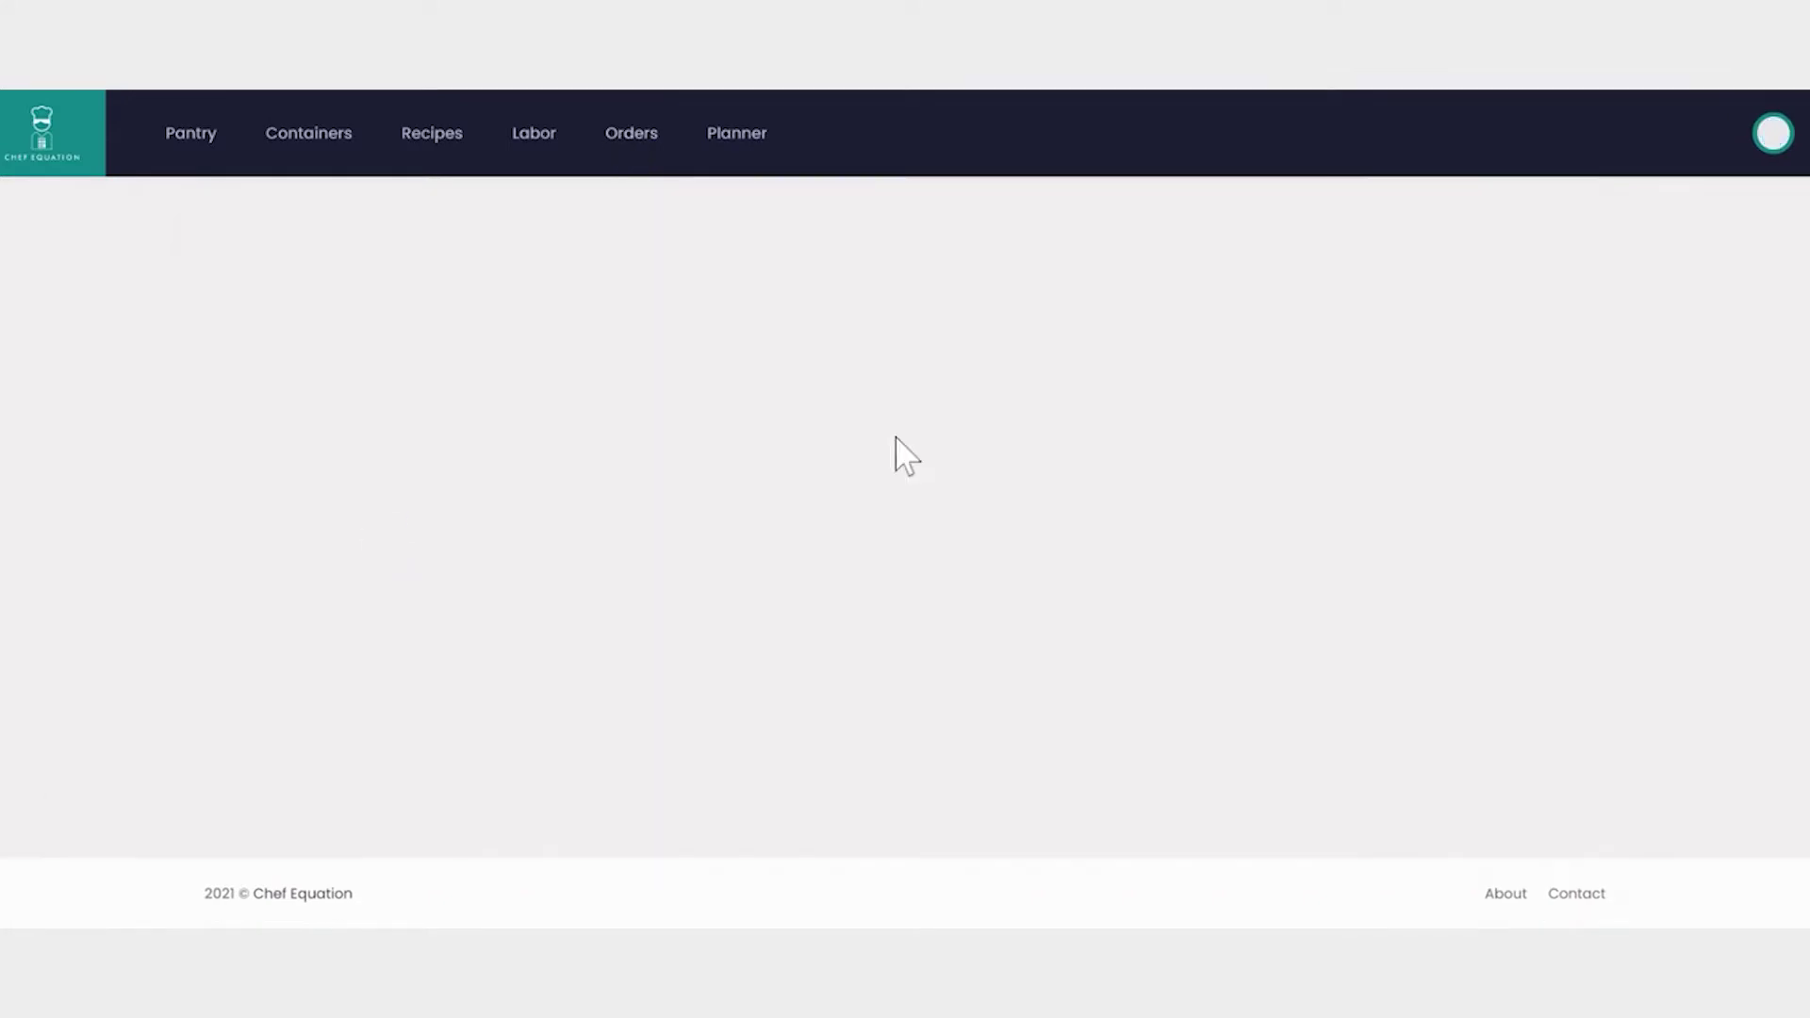
scroll(1748, 282, "down", 15)
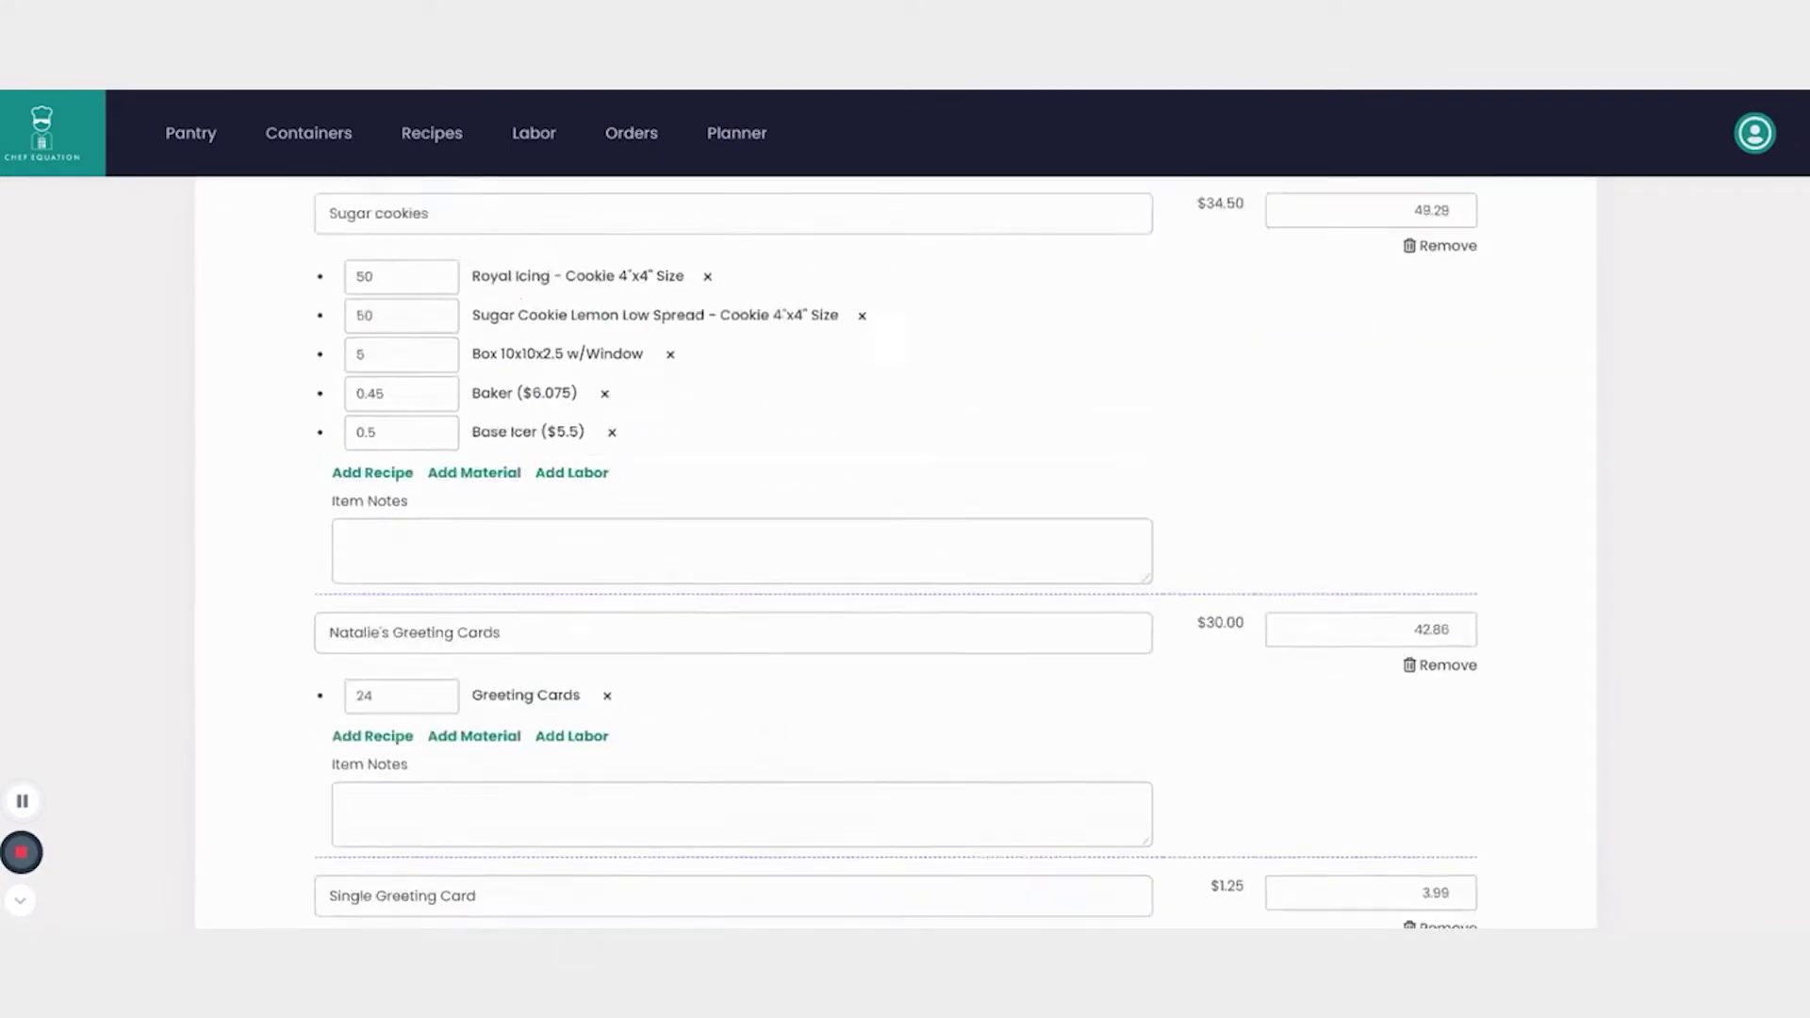
scroll(1749, 660, "down", 1)
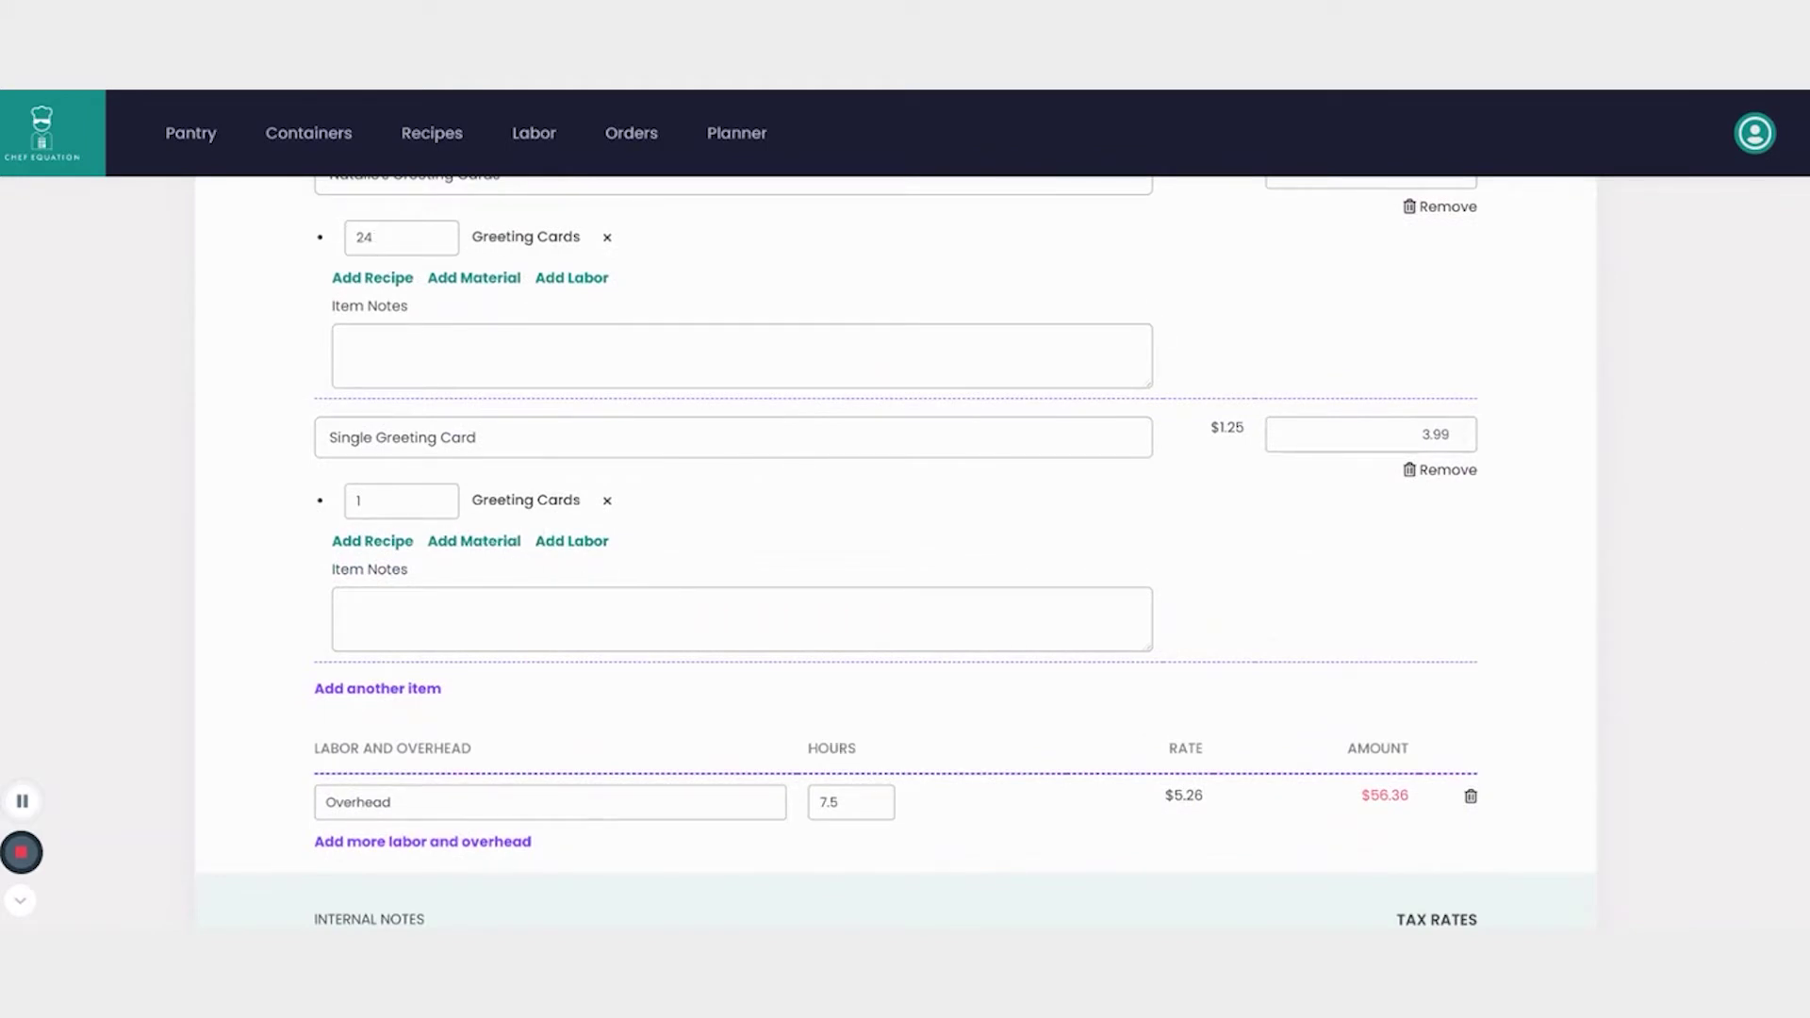
scroll(1543, 654, "down", 2)
scroll(1543, 653, "up", 5)
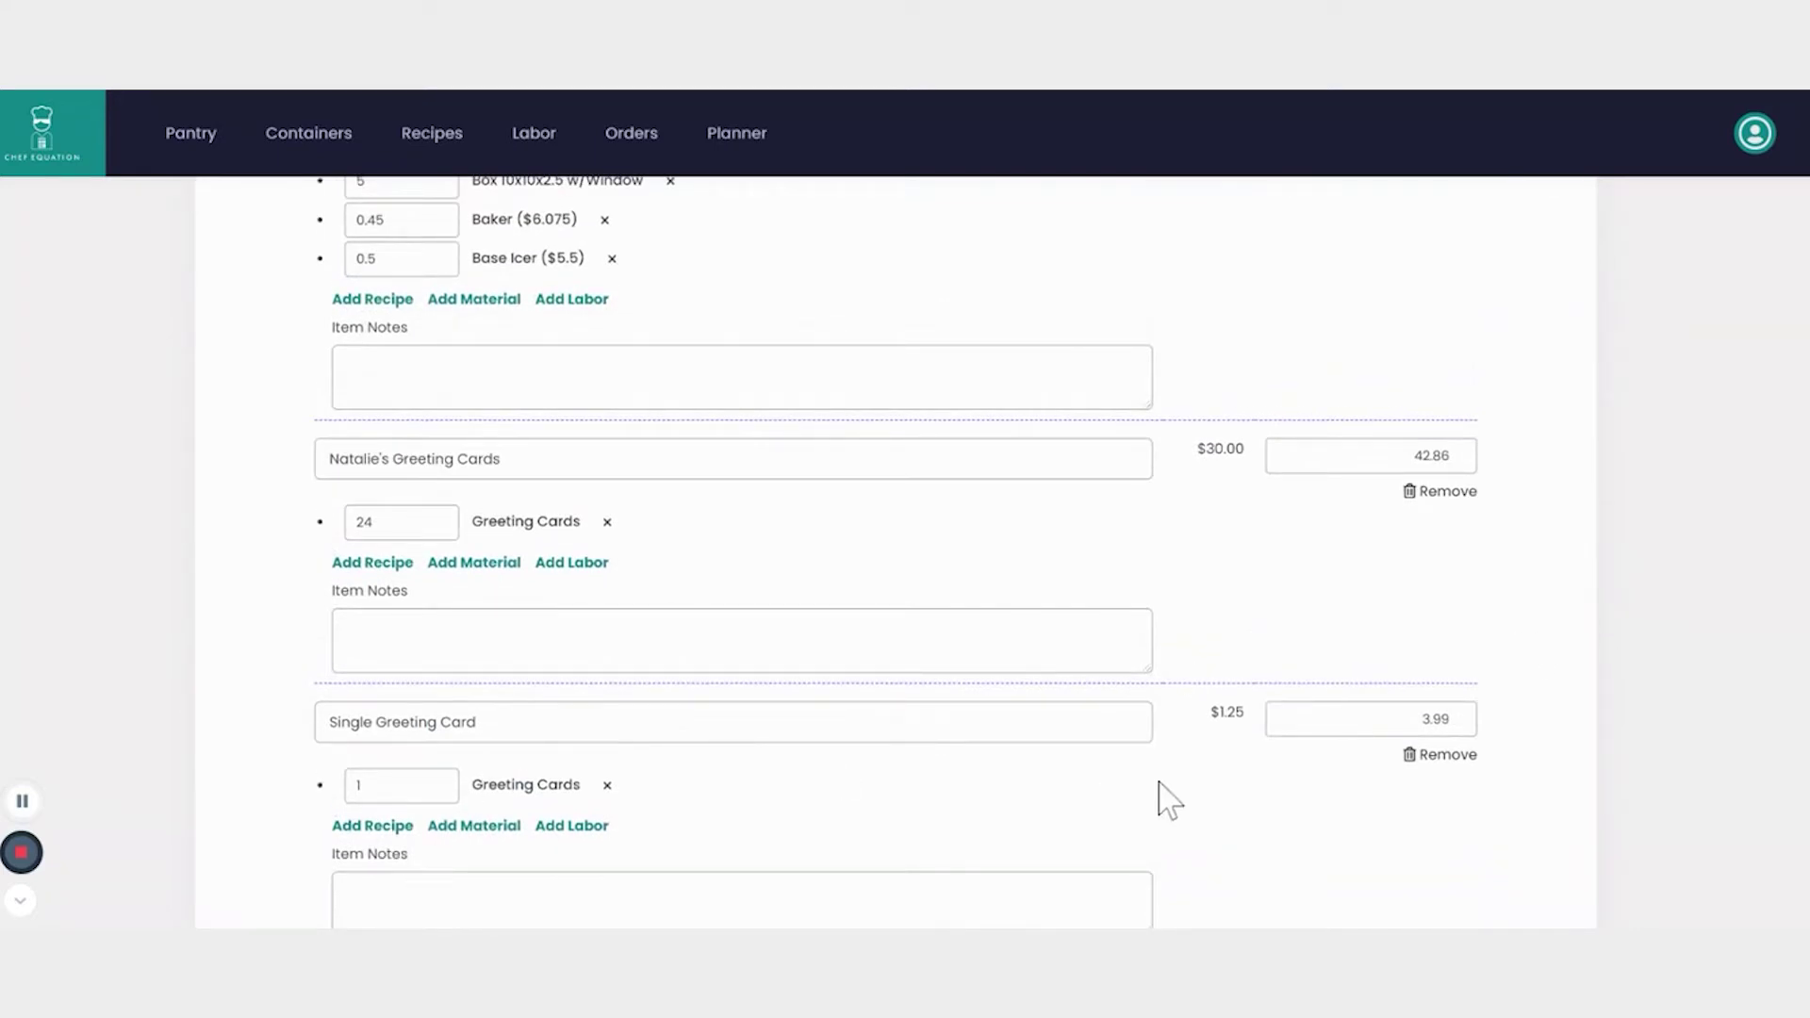
Step: Try 1.79 as the Single Greeting Card item's amount and set it back to 3.99
double_click(1456, 723)
type("1.79")
left_click(1457, 720)
key("ctrl+a")
type("3.99")
left_click(1119, 854)
Step: Add a Tasting Experience line with .25 hours to the order's labor and overhead, and save the order
scroll(895, 552, "down", 2)
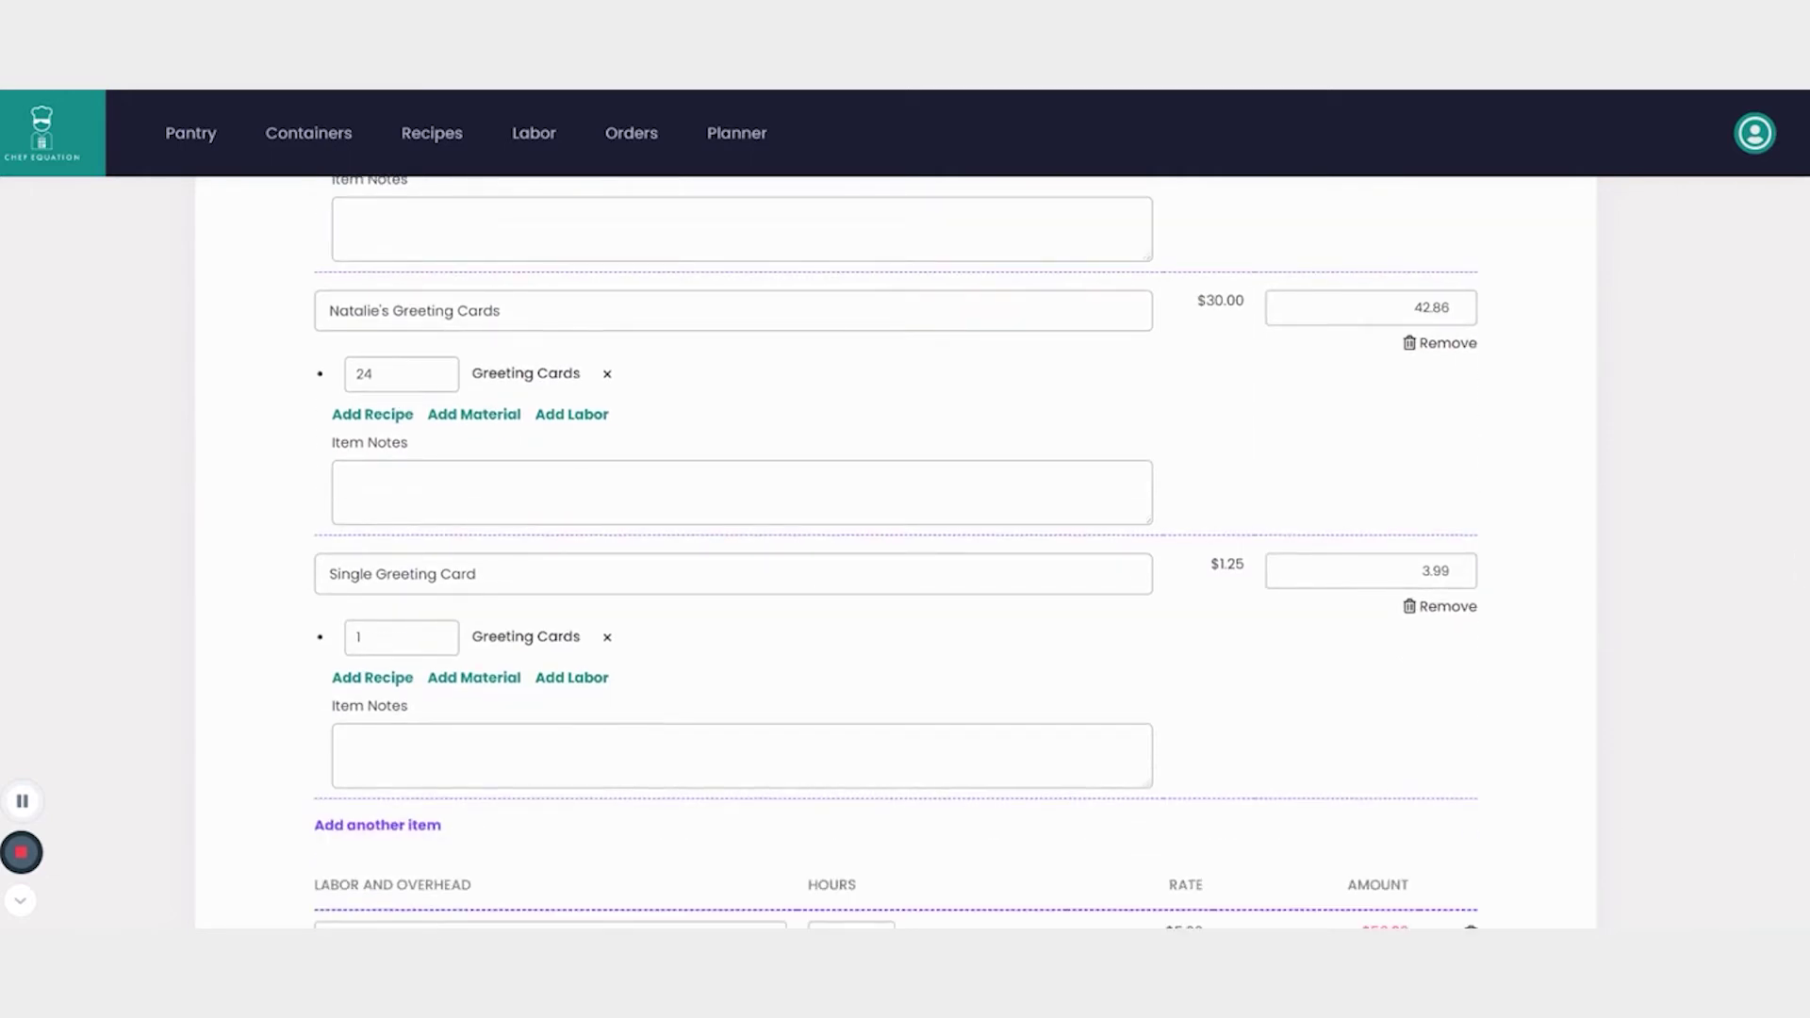
scroll(895, 551, "down", 3)
scroll(895, 551, "up", 1)
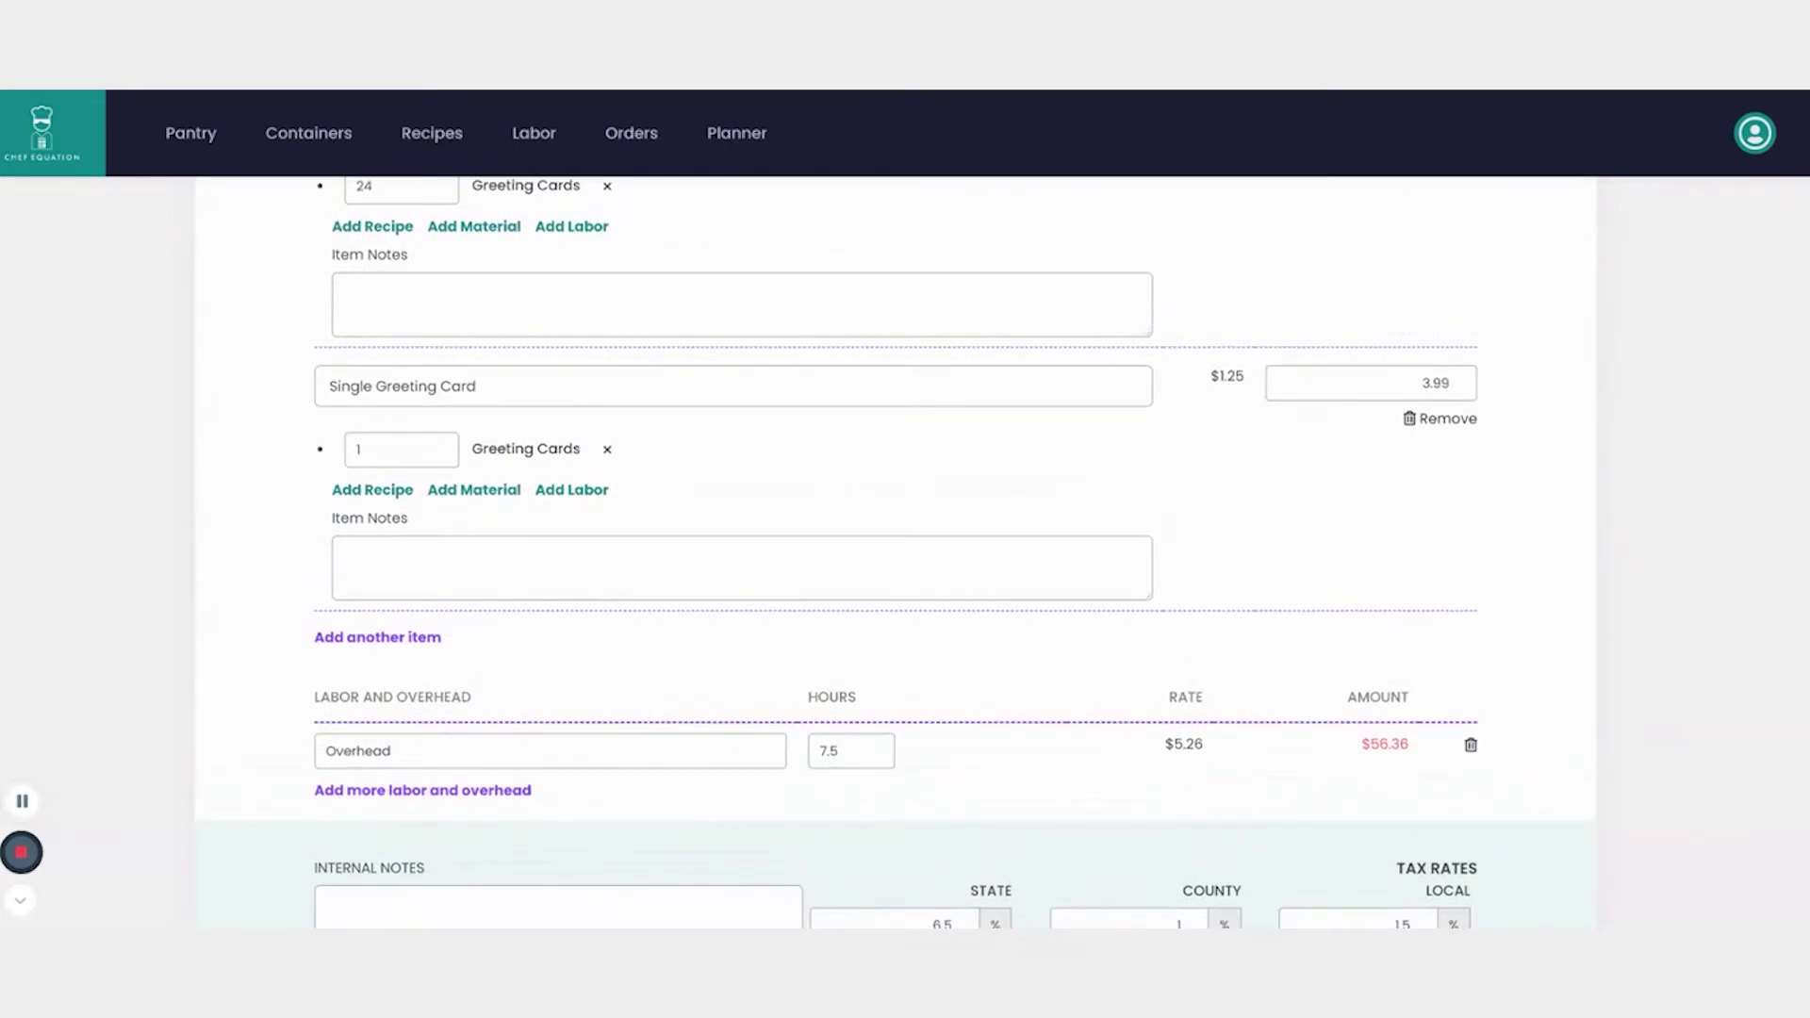
left_click(487, 792)
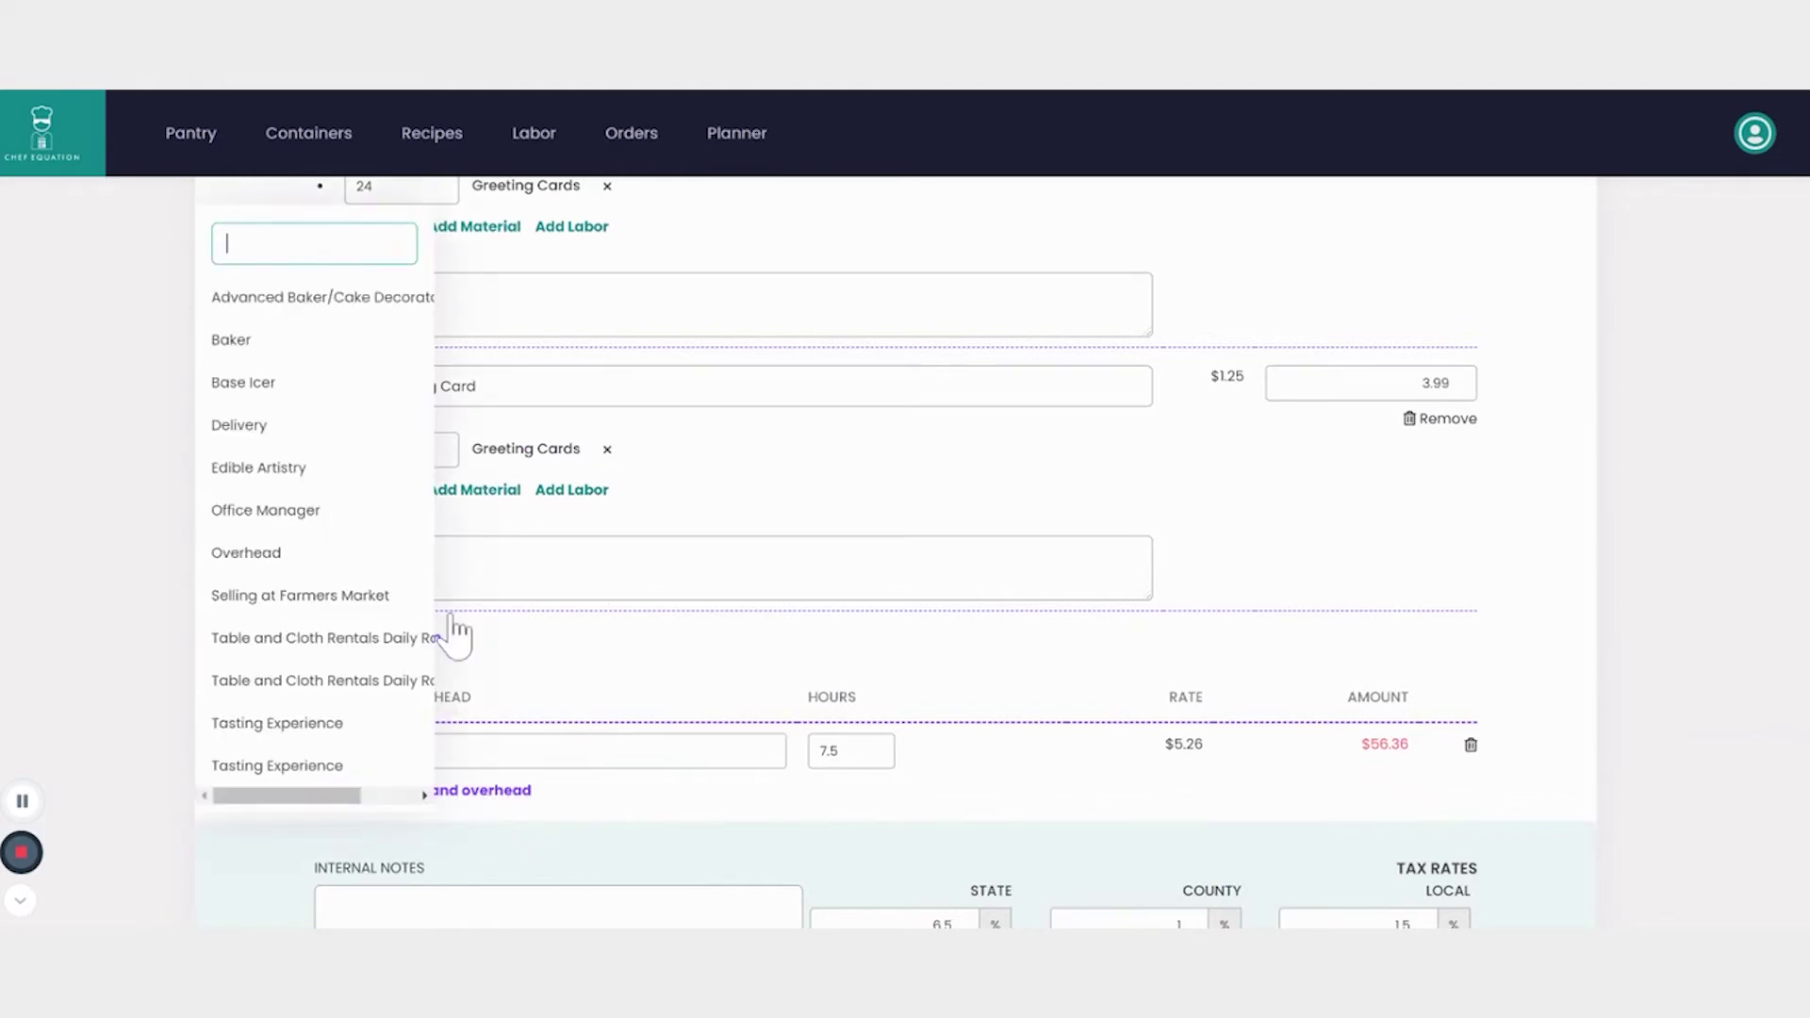
left_click(274, 724)
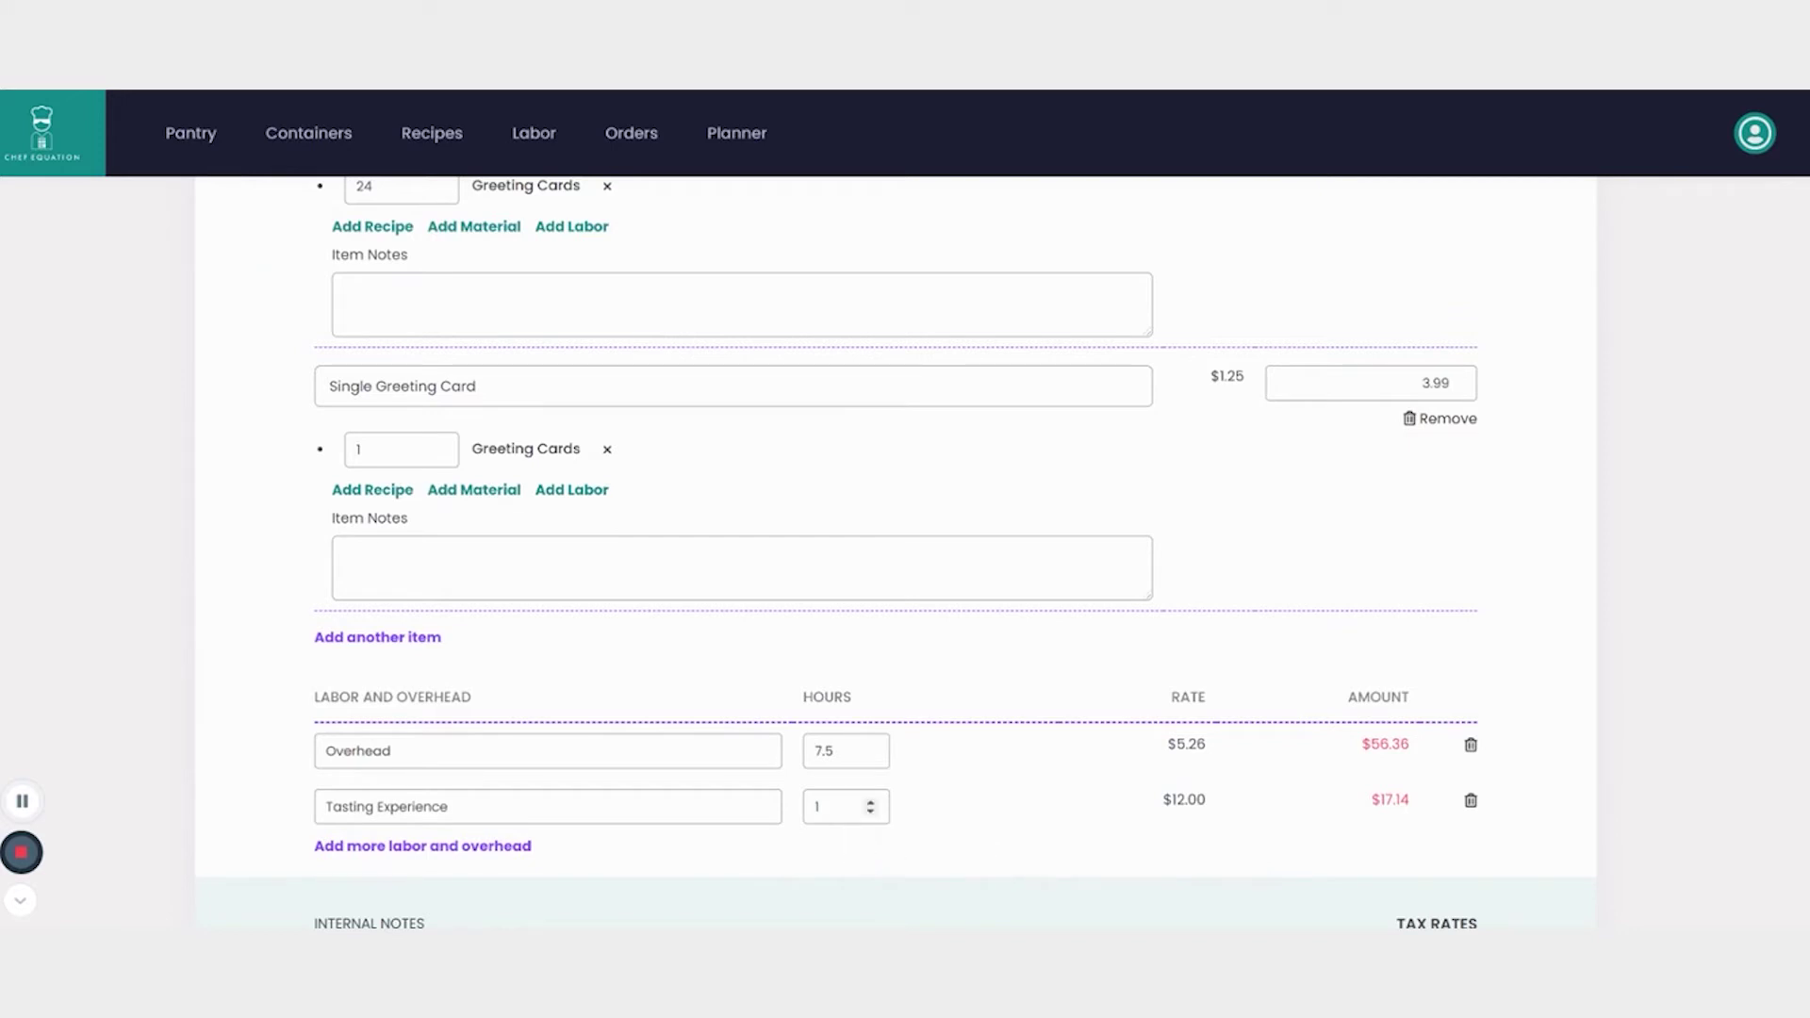
key("ctrl+a")
left_click(977, 850)
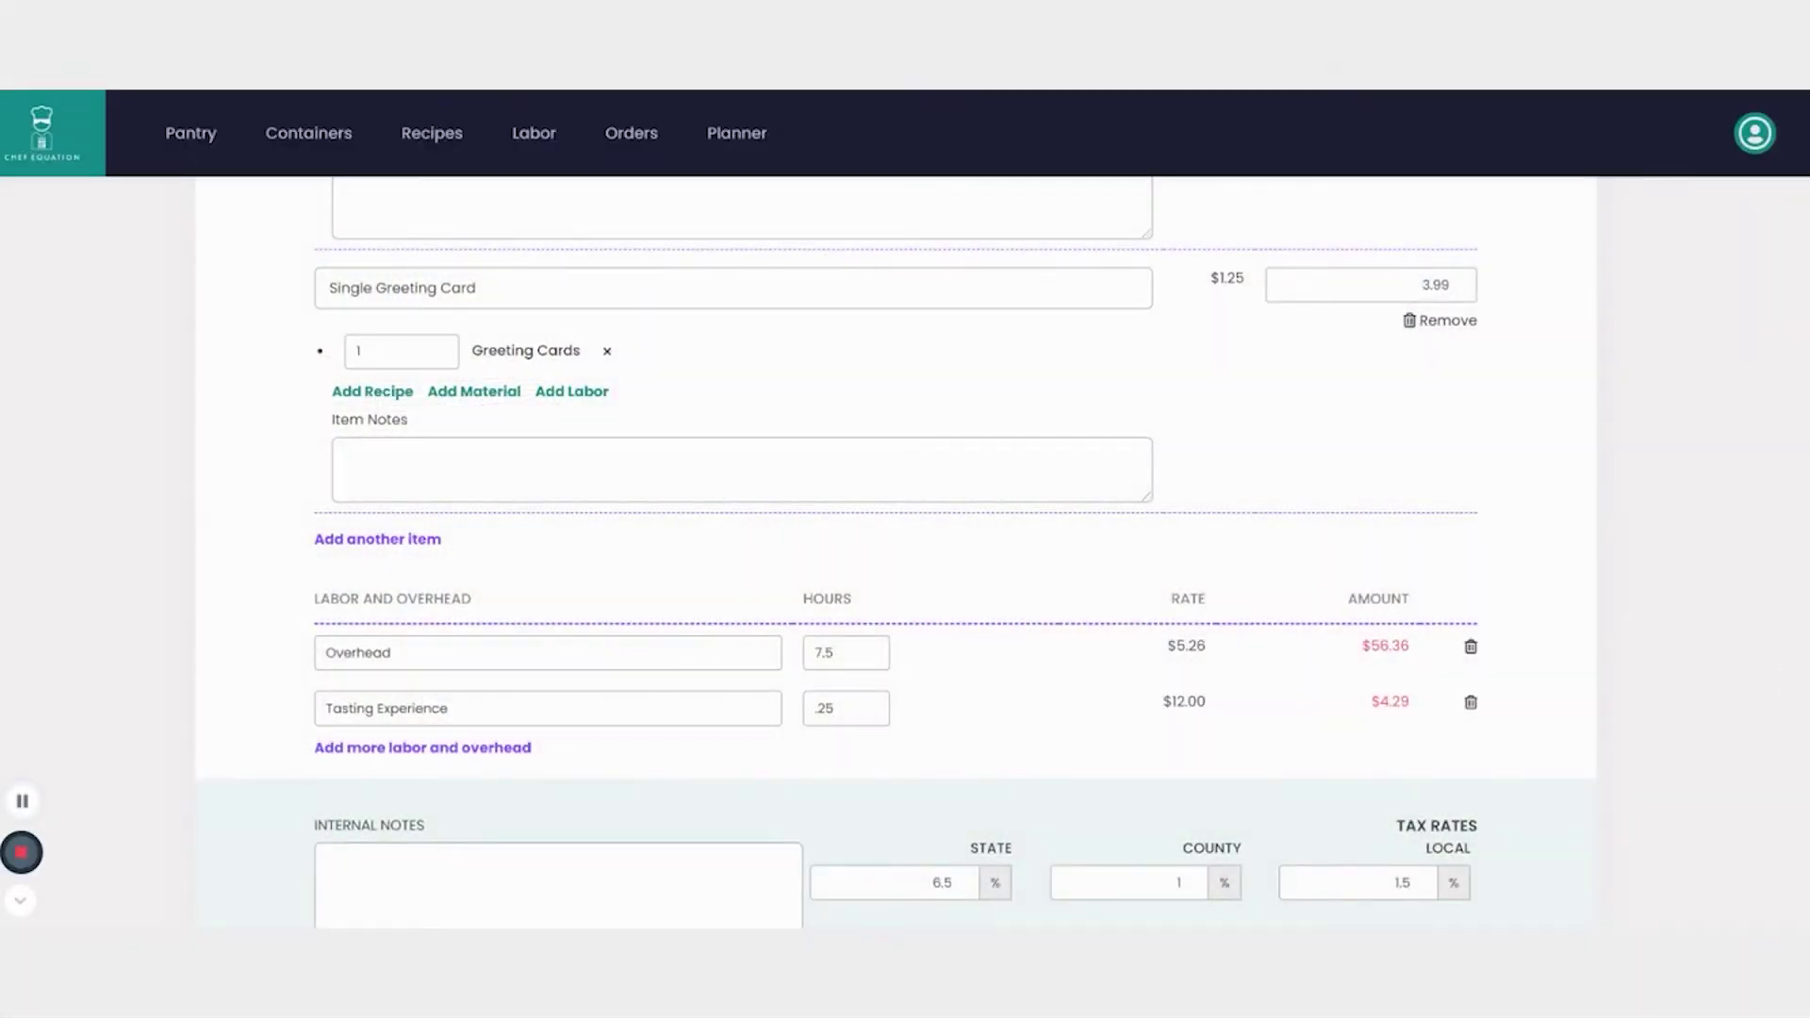
scroll(896, 552, "down", 5)
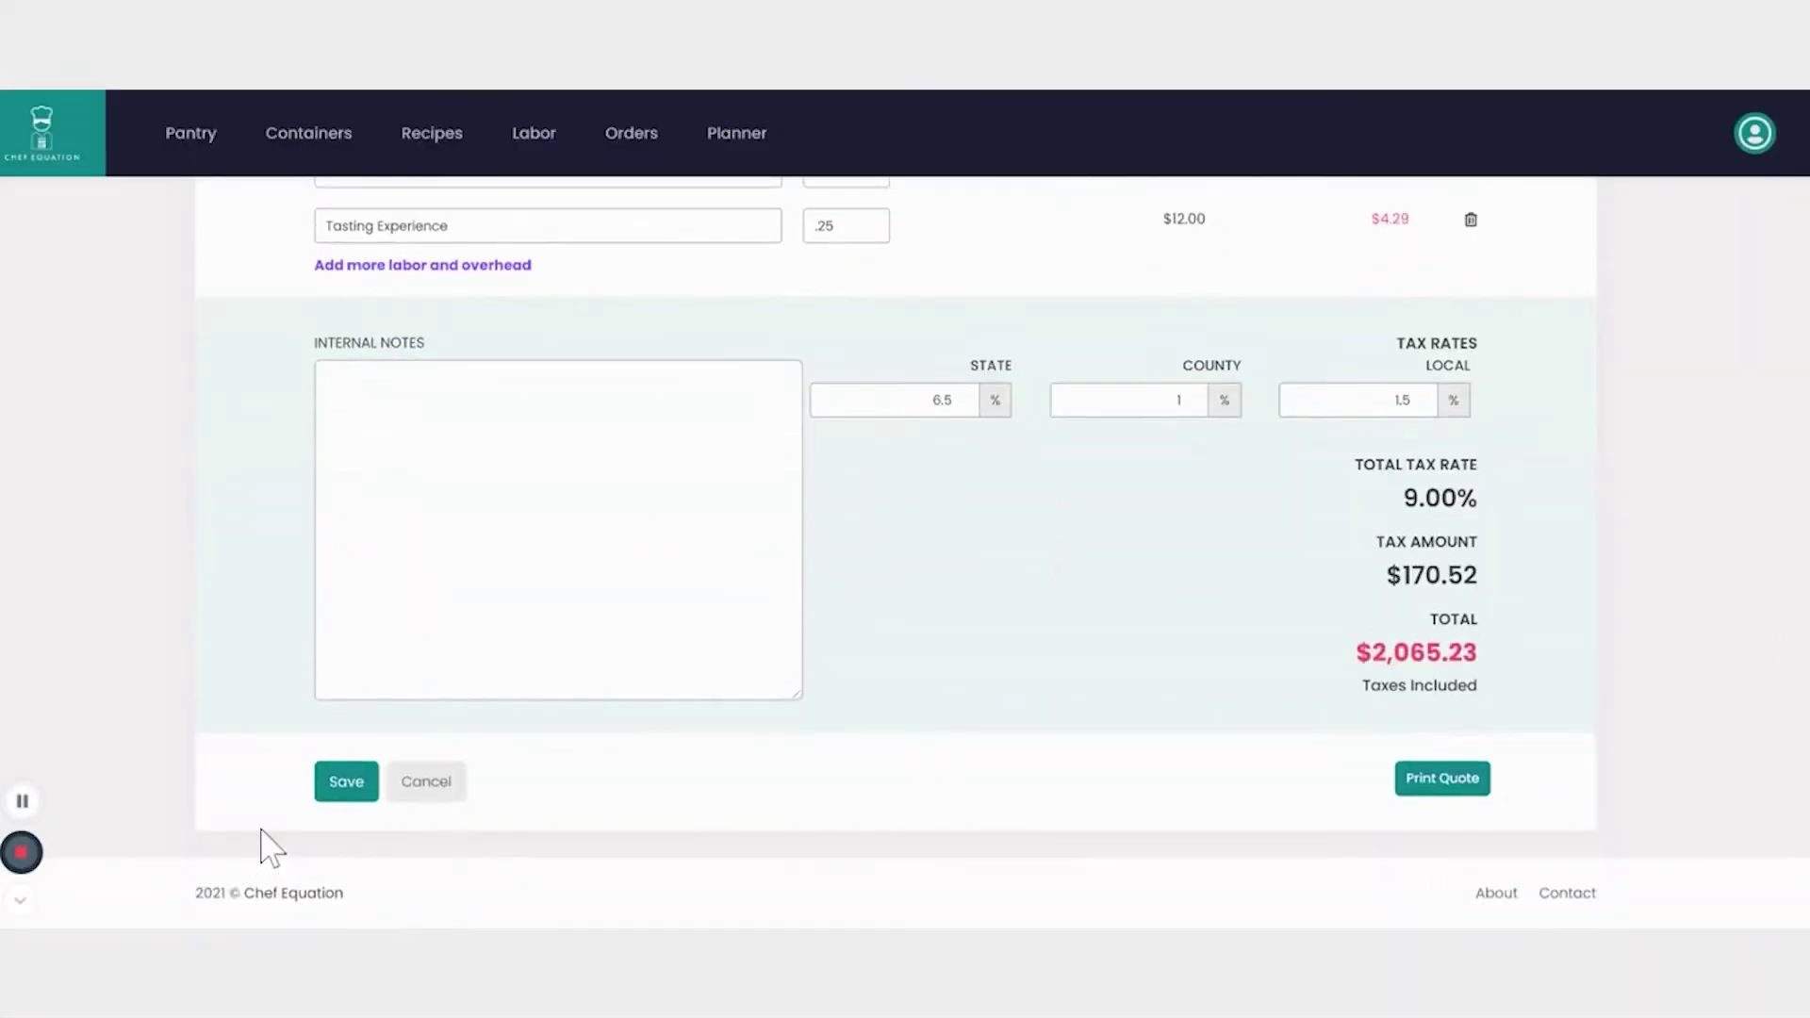
left_click(334, 792)
Step: Open the Planner and examine the recipes to make and the ingredients and materials needed for the next 7 days
scroll(1799, 435, "up", 15)
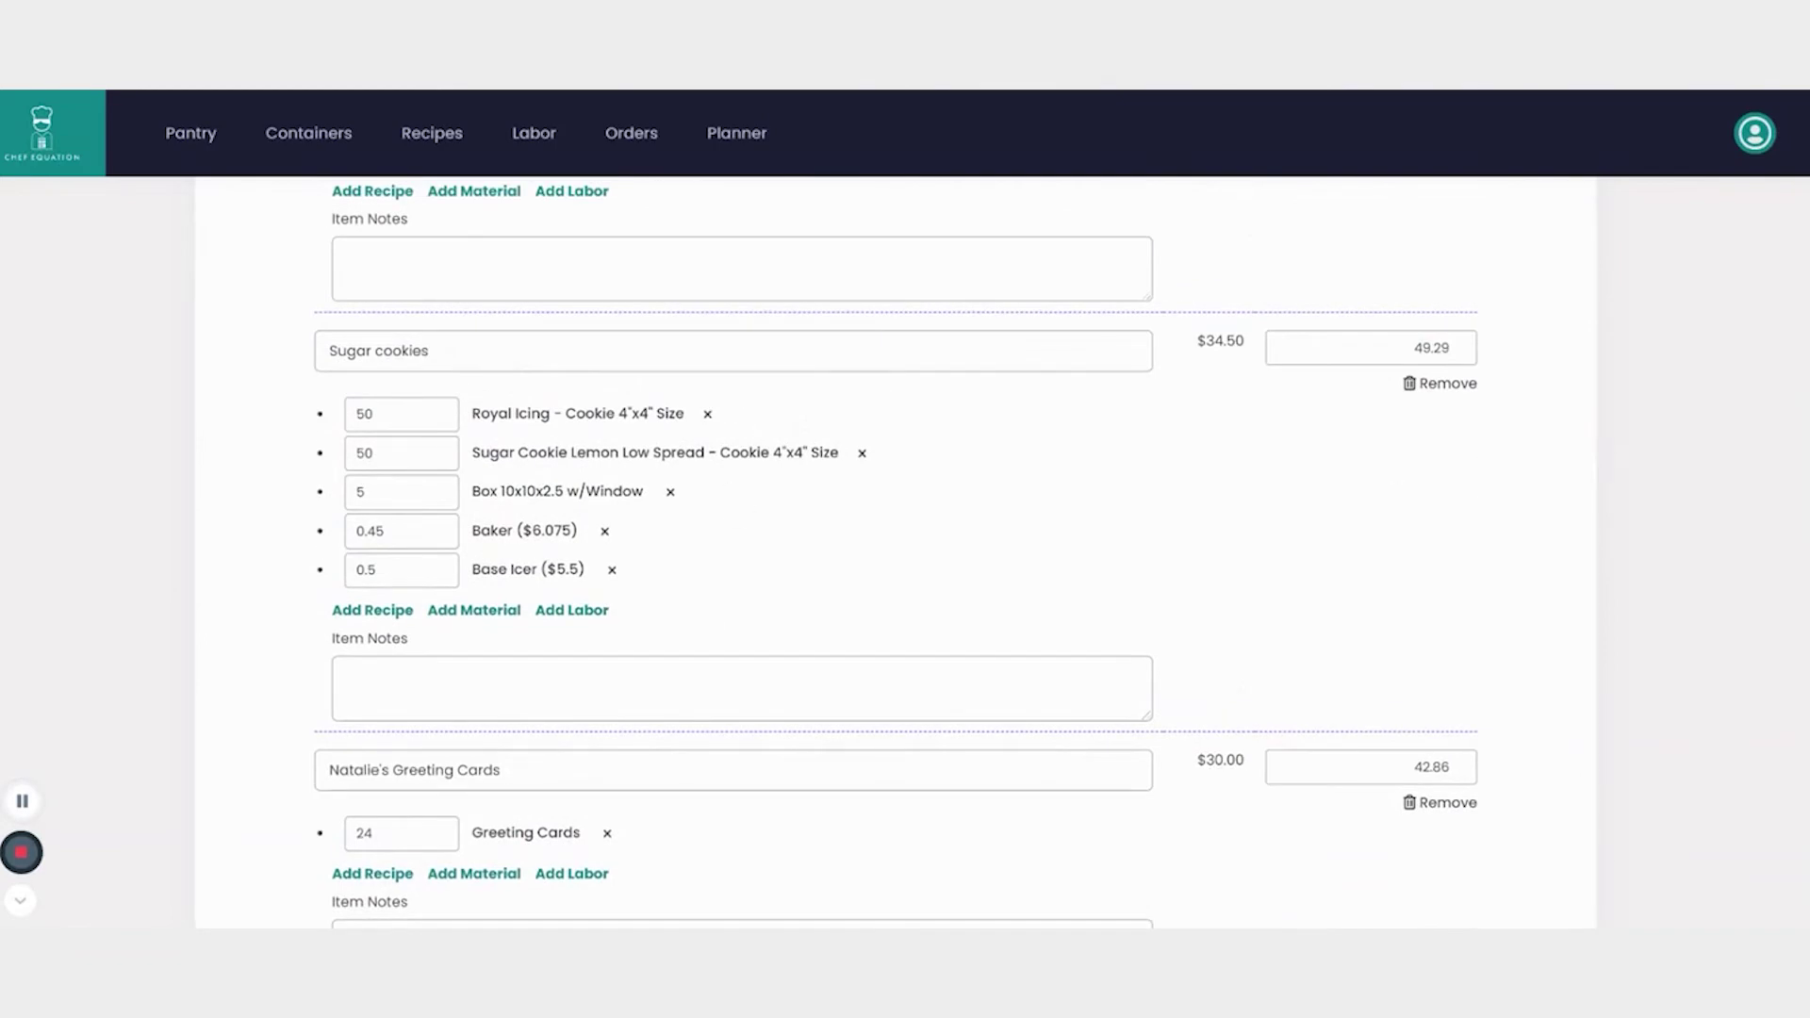
scroll(1789, 292, "up", 5)
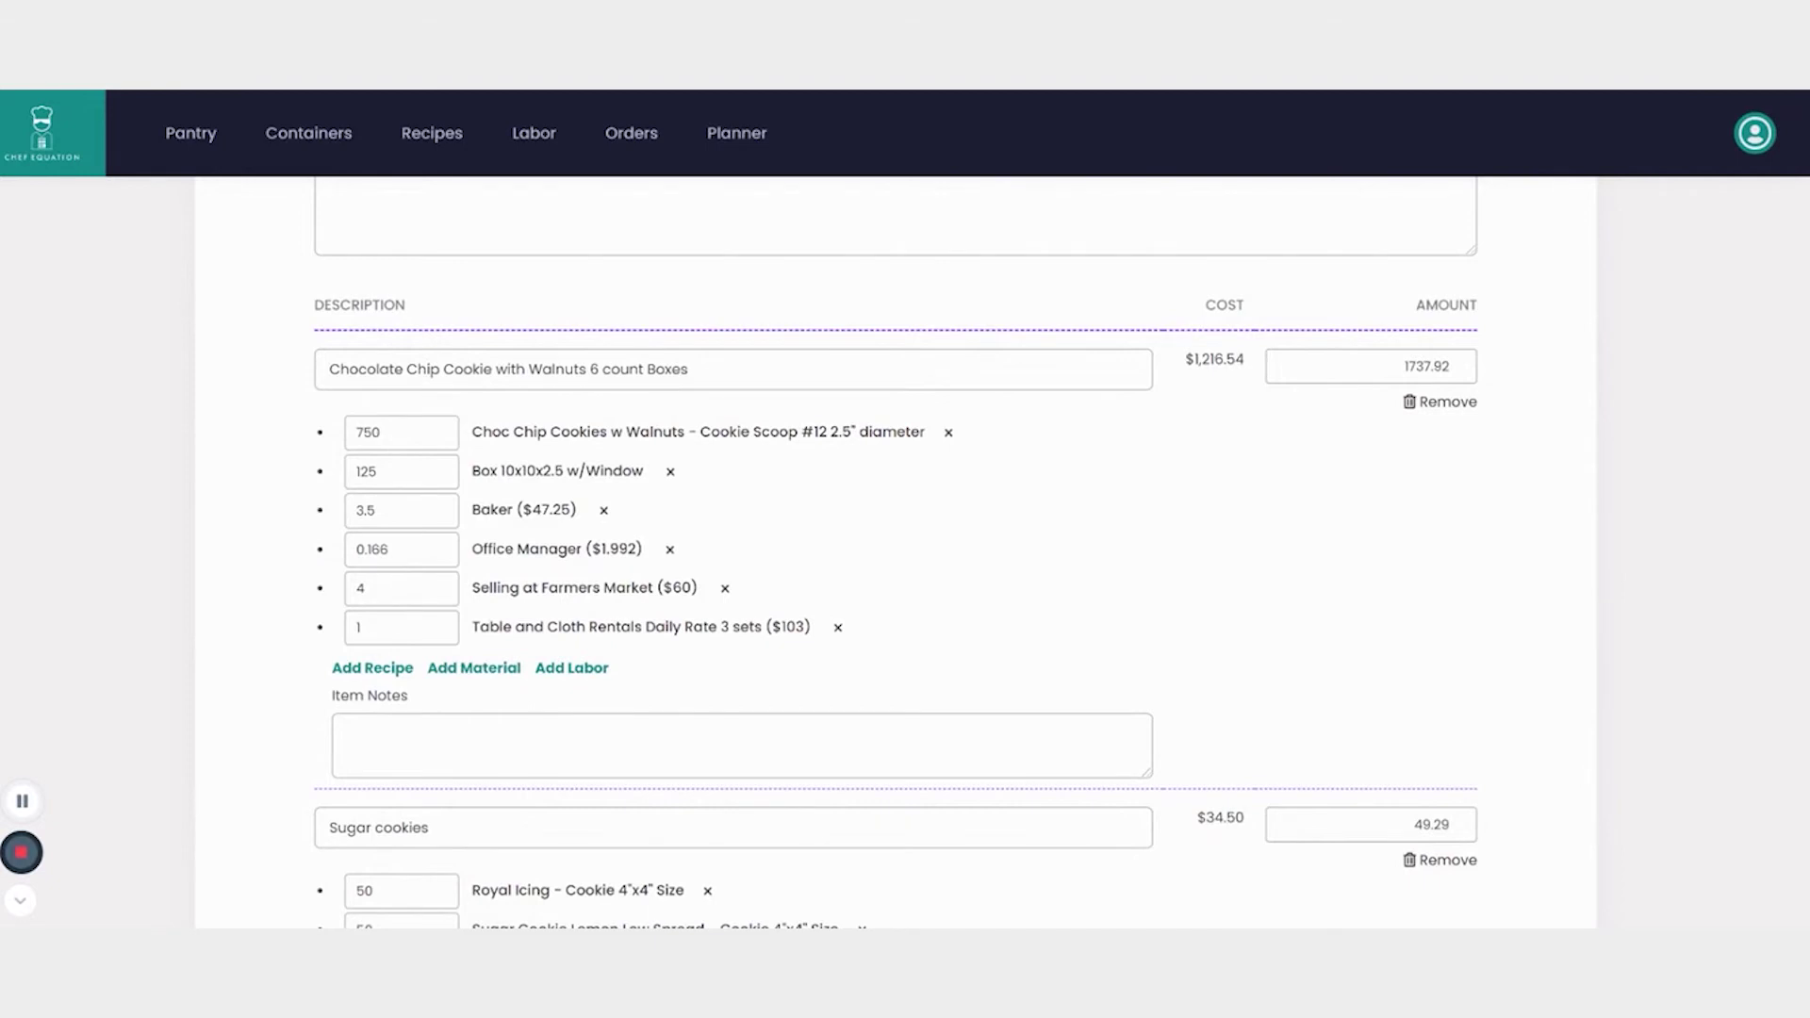
scroll(1750, 405, "up", 2)
scroll(1791, 339, "up", 1)
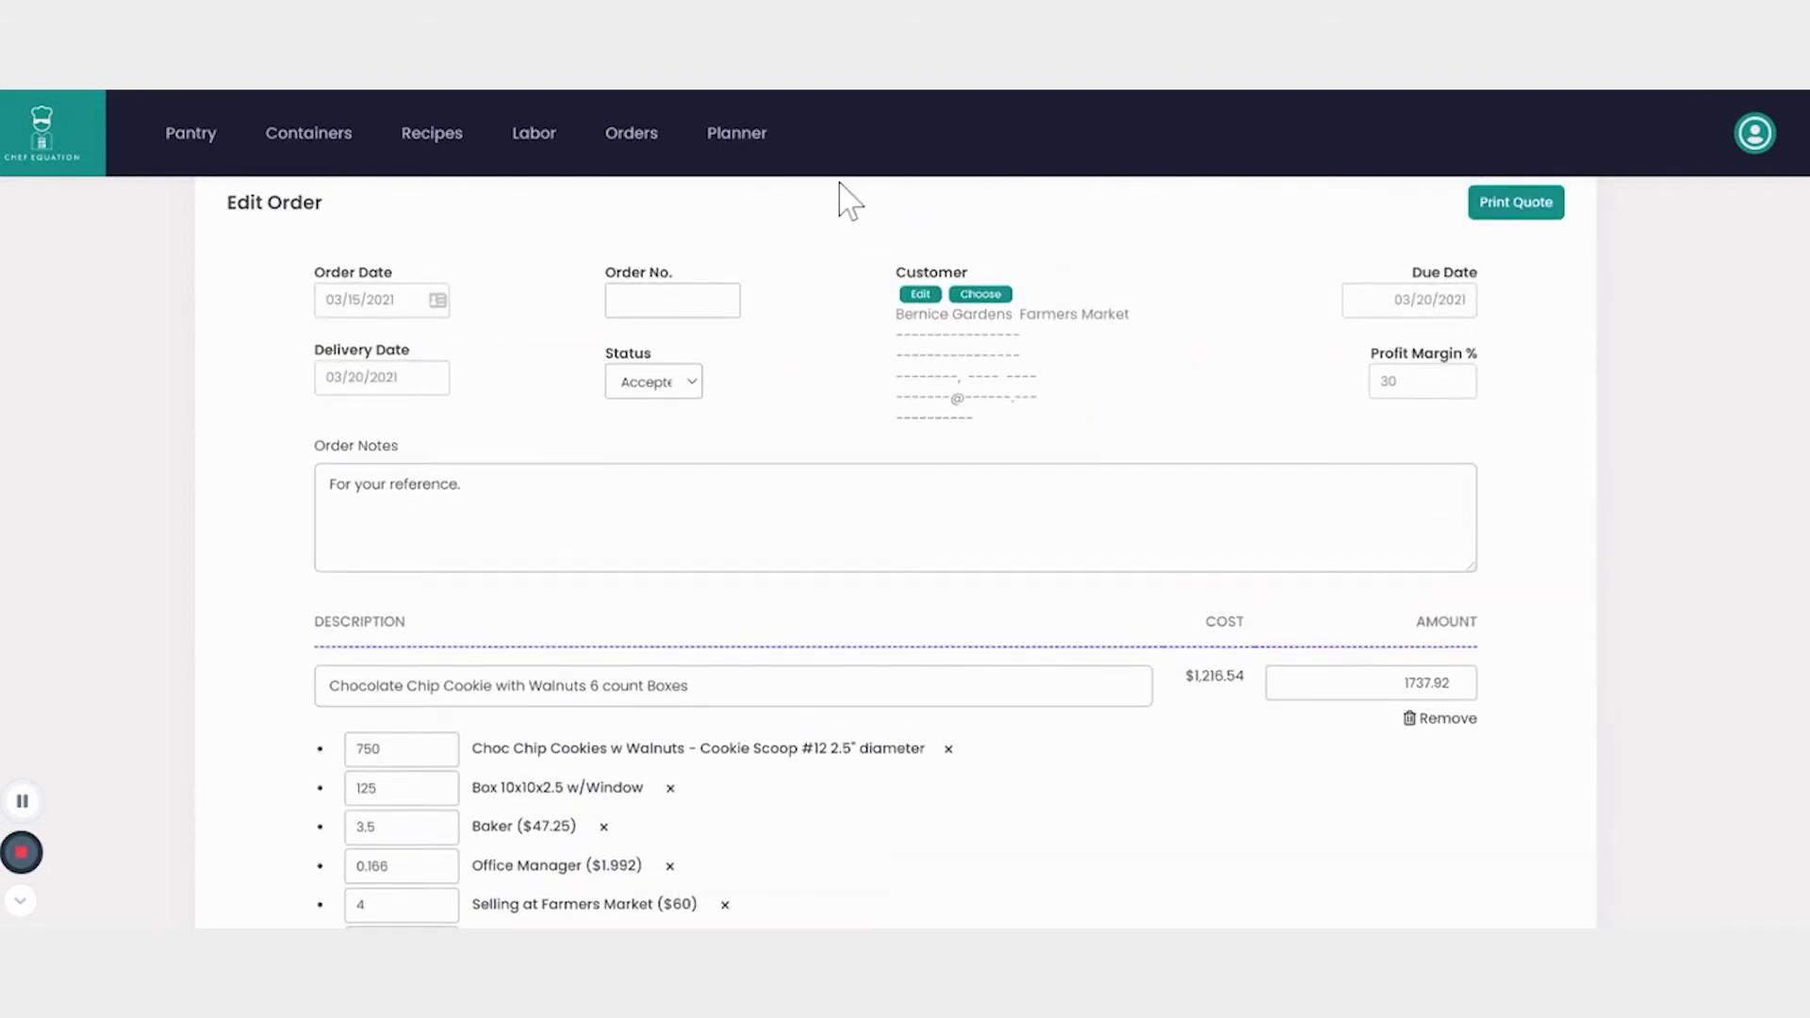
left_click(735, 141)
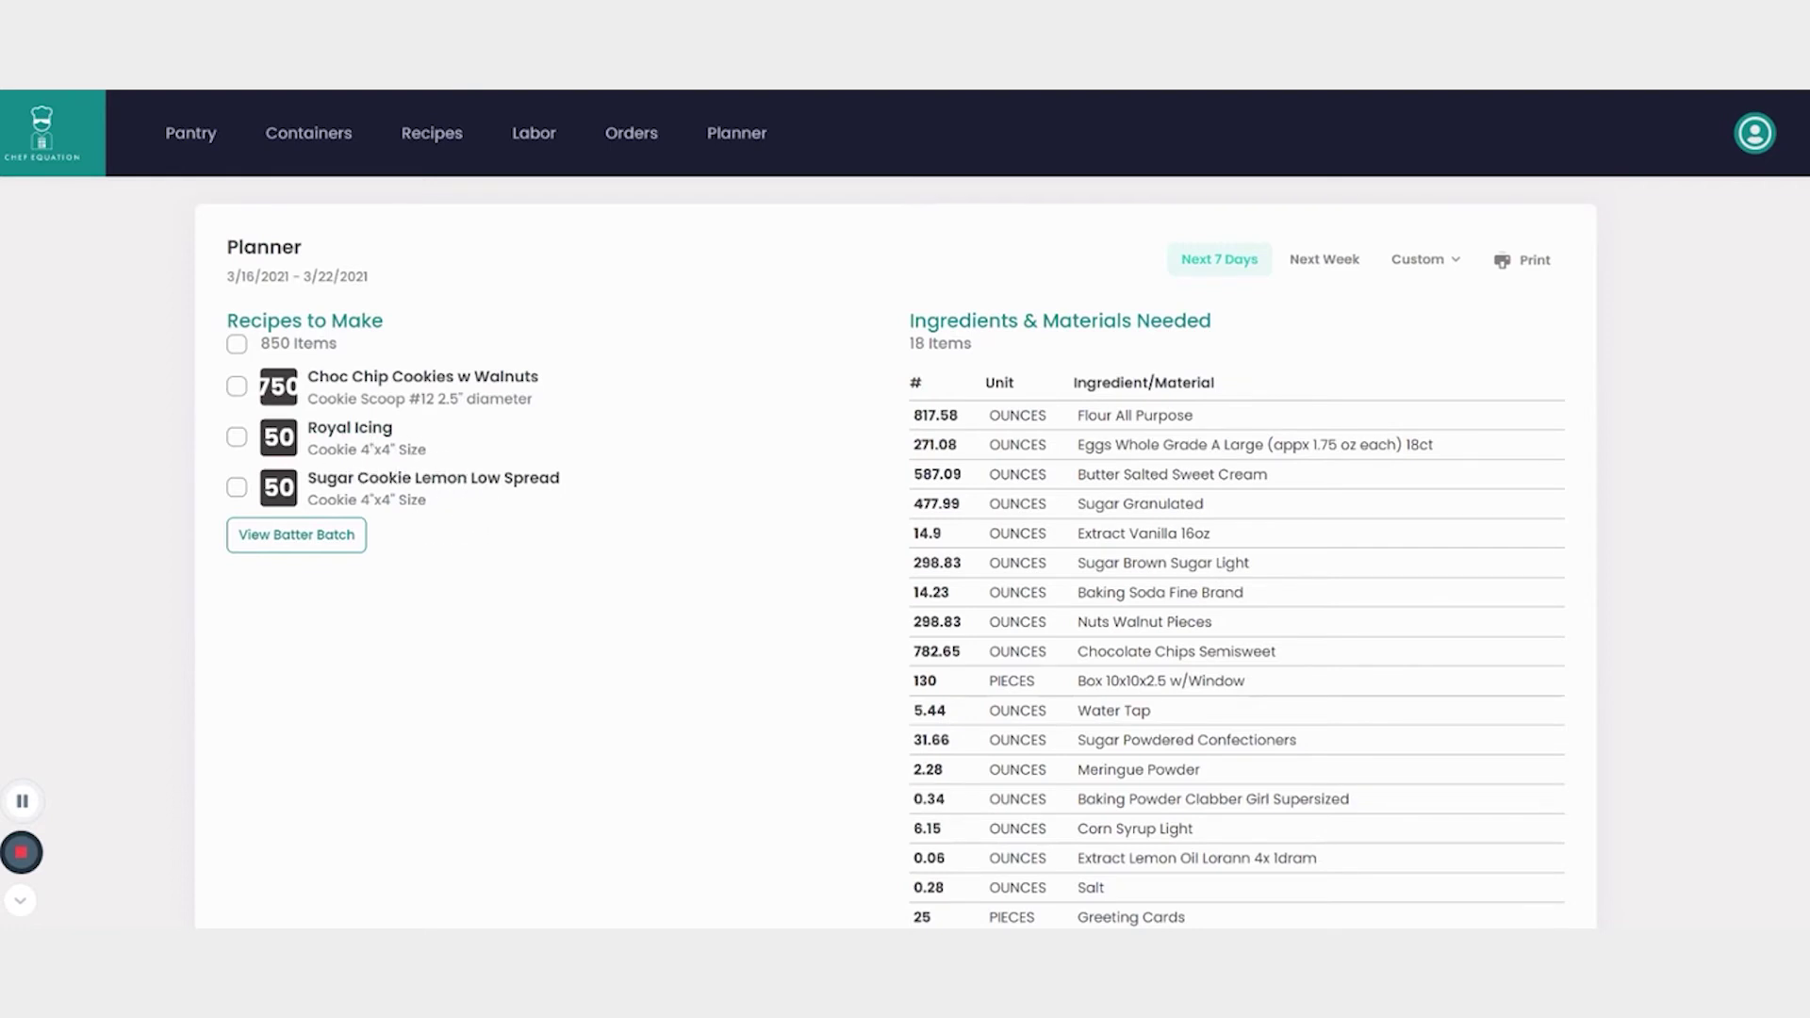
scroll(896, 566, "down", 1)
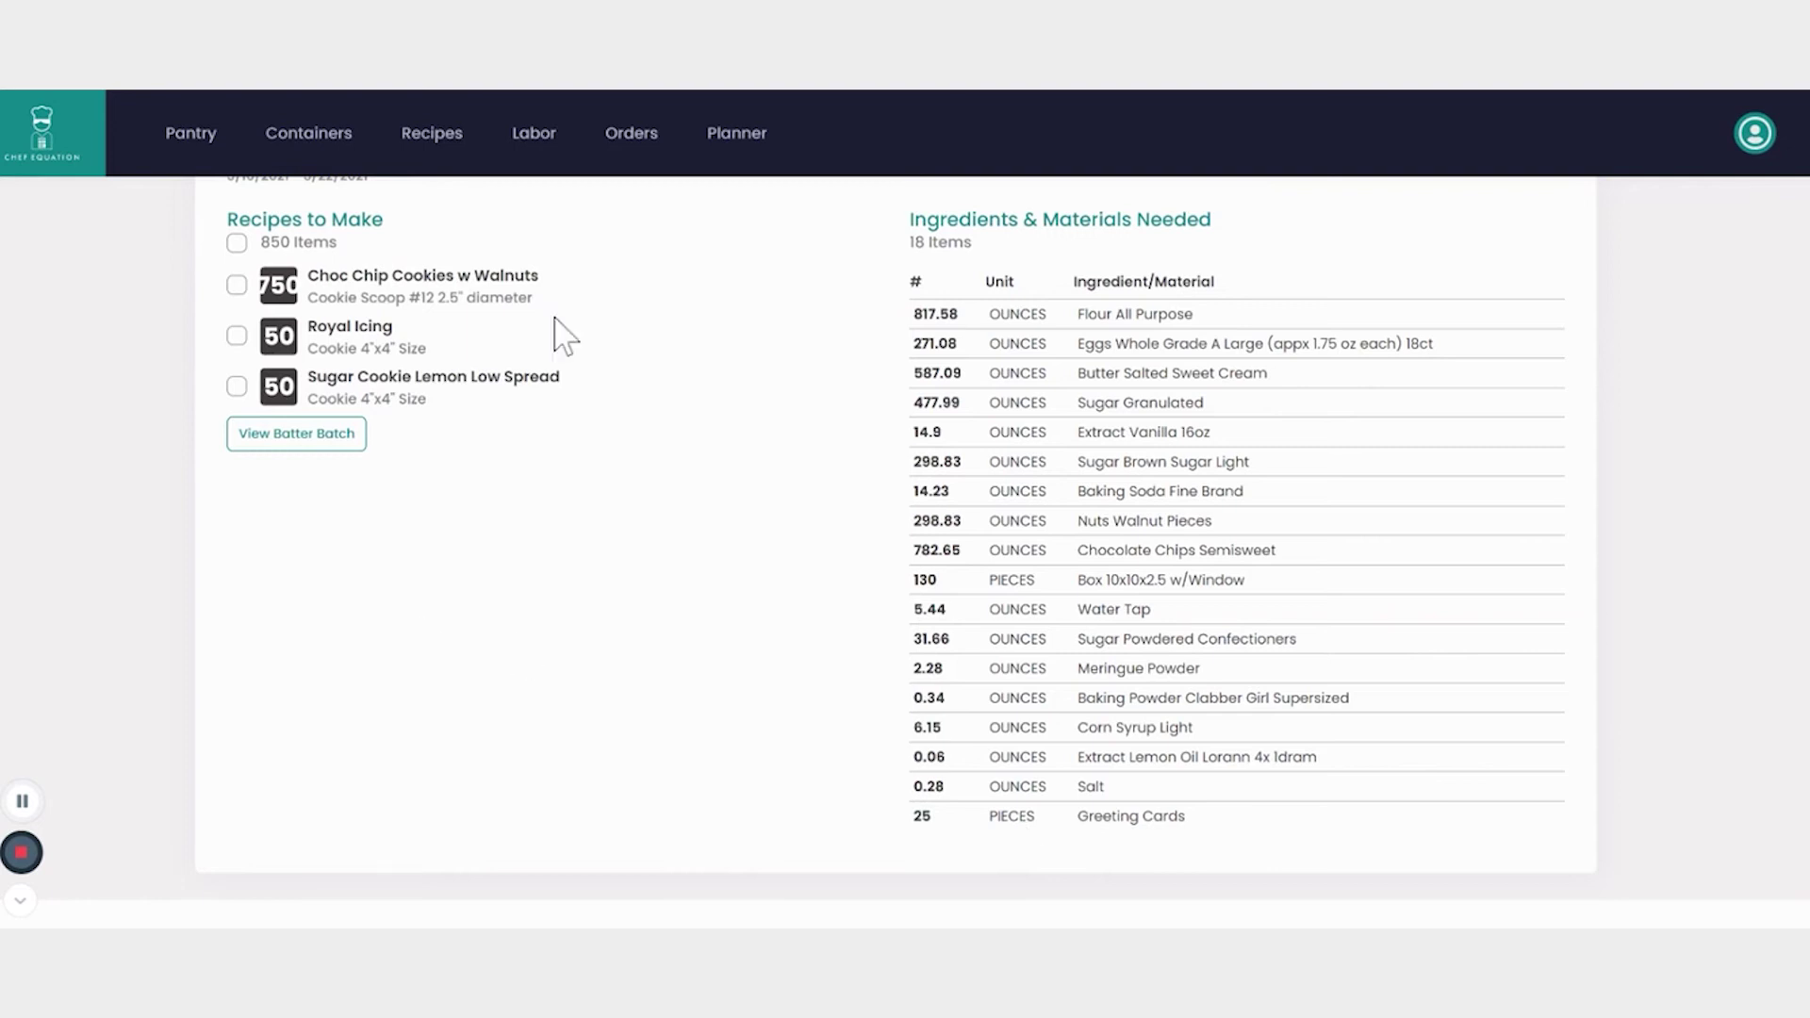
Step: View the batter batch for all recipes to make and read each recipe's container quantities, ingredient weights and notes
left_click(236, 243)
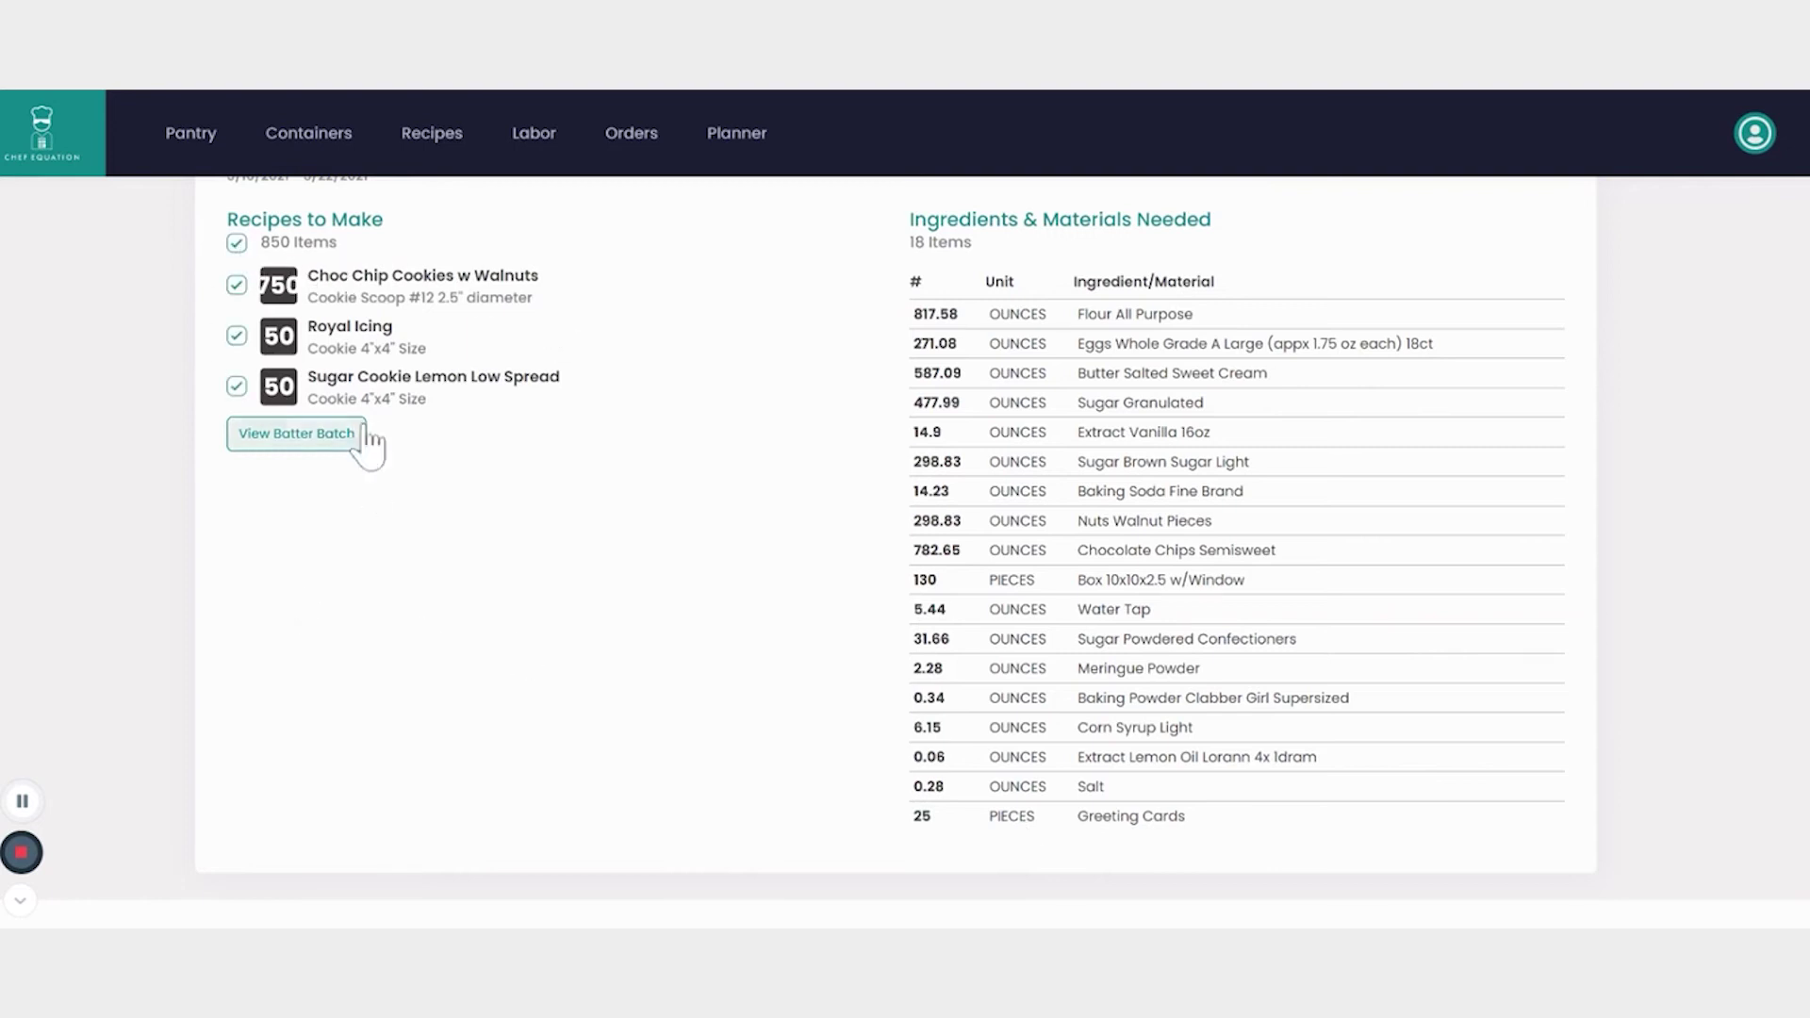
left_click(296, 437)
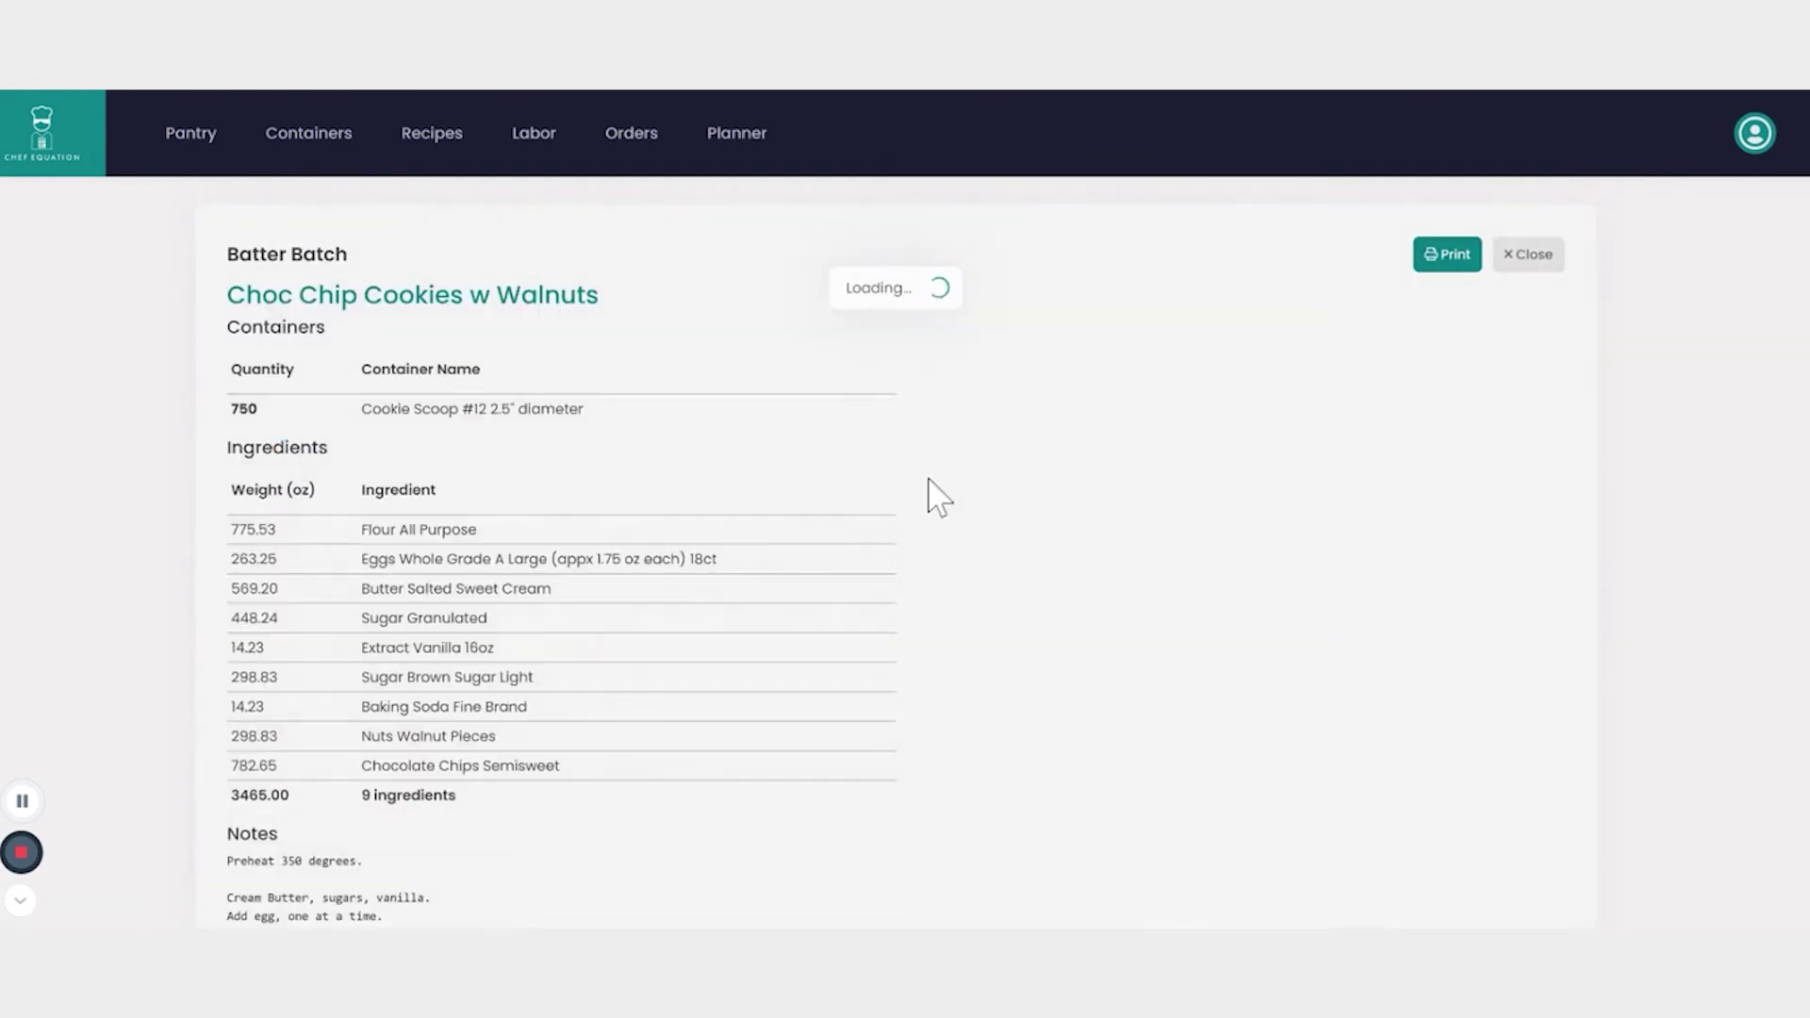
scroll(896, 565, "down", 2)
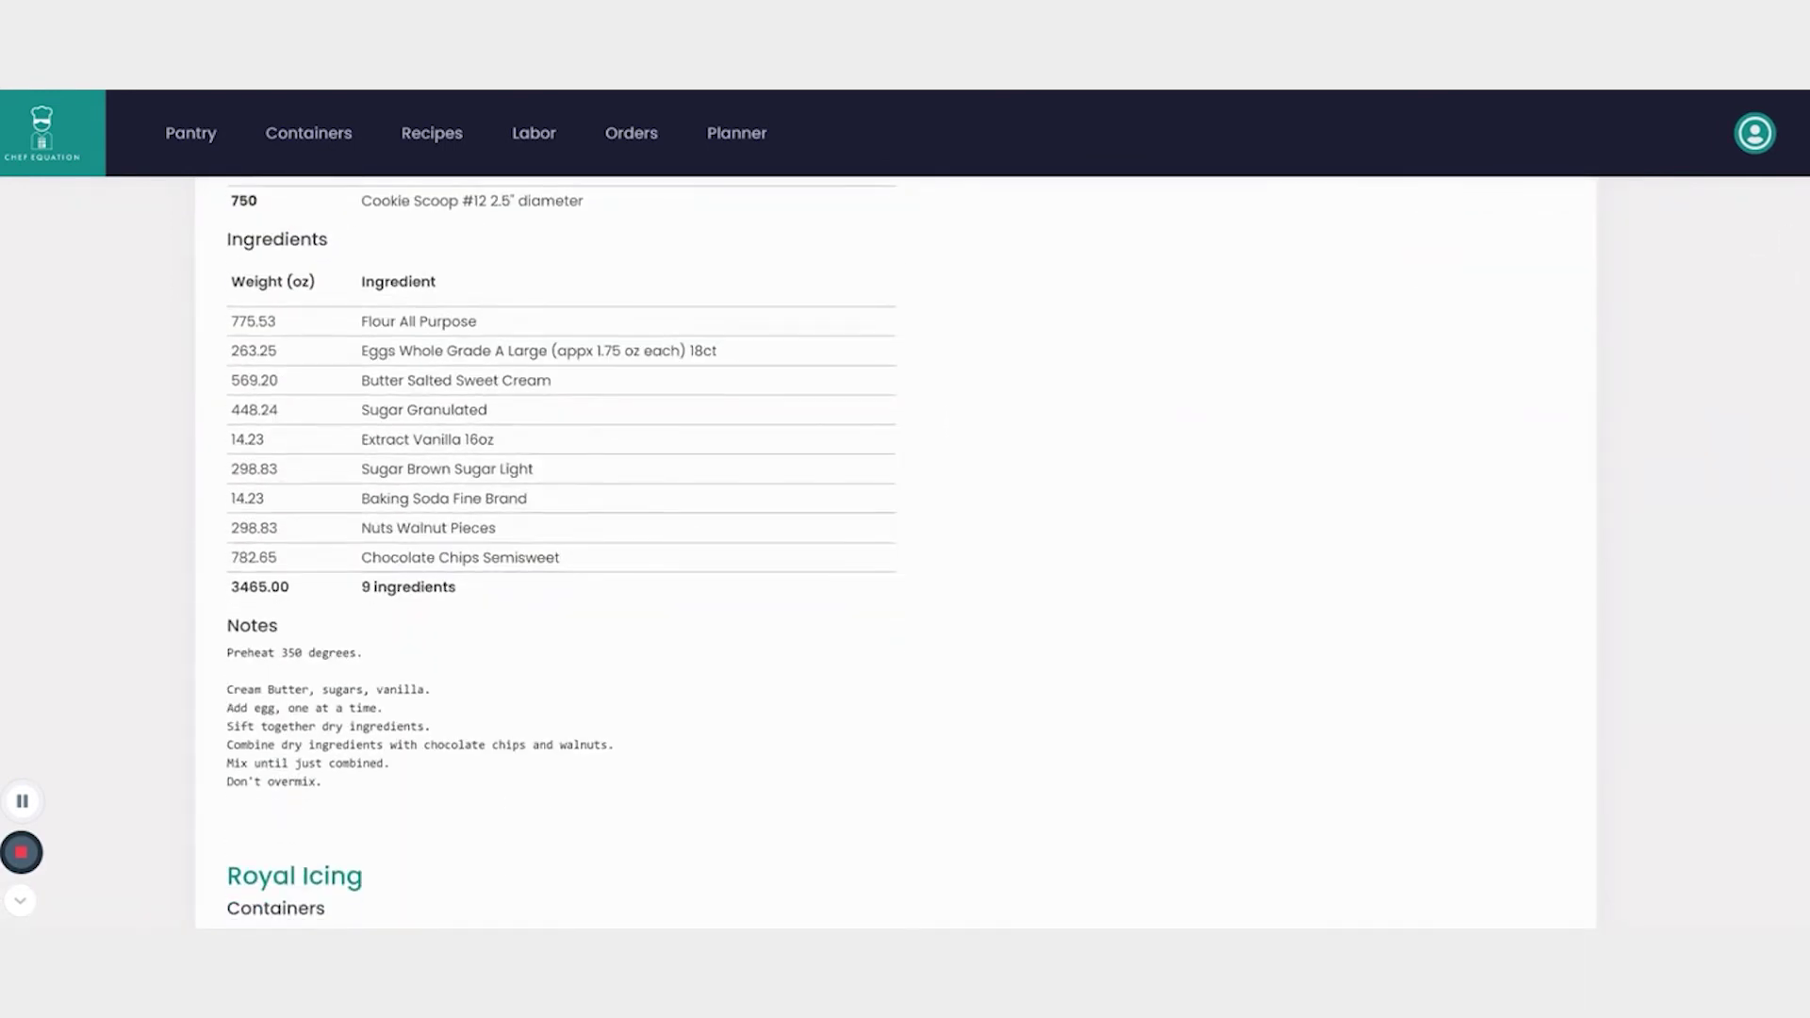
scroll(895, 566, "down", 6)
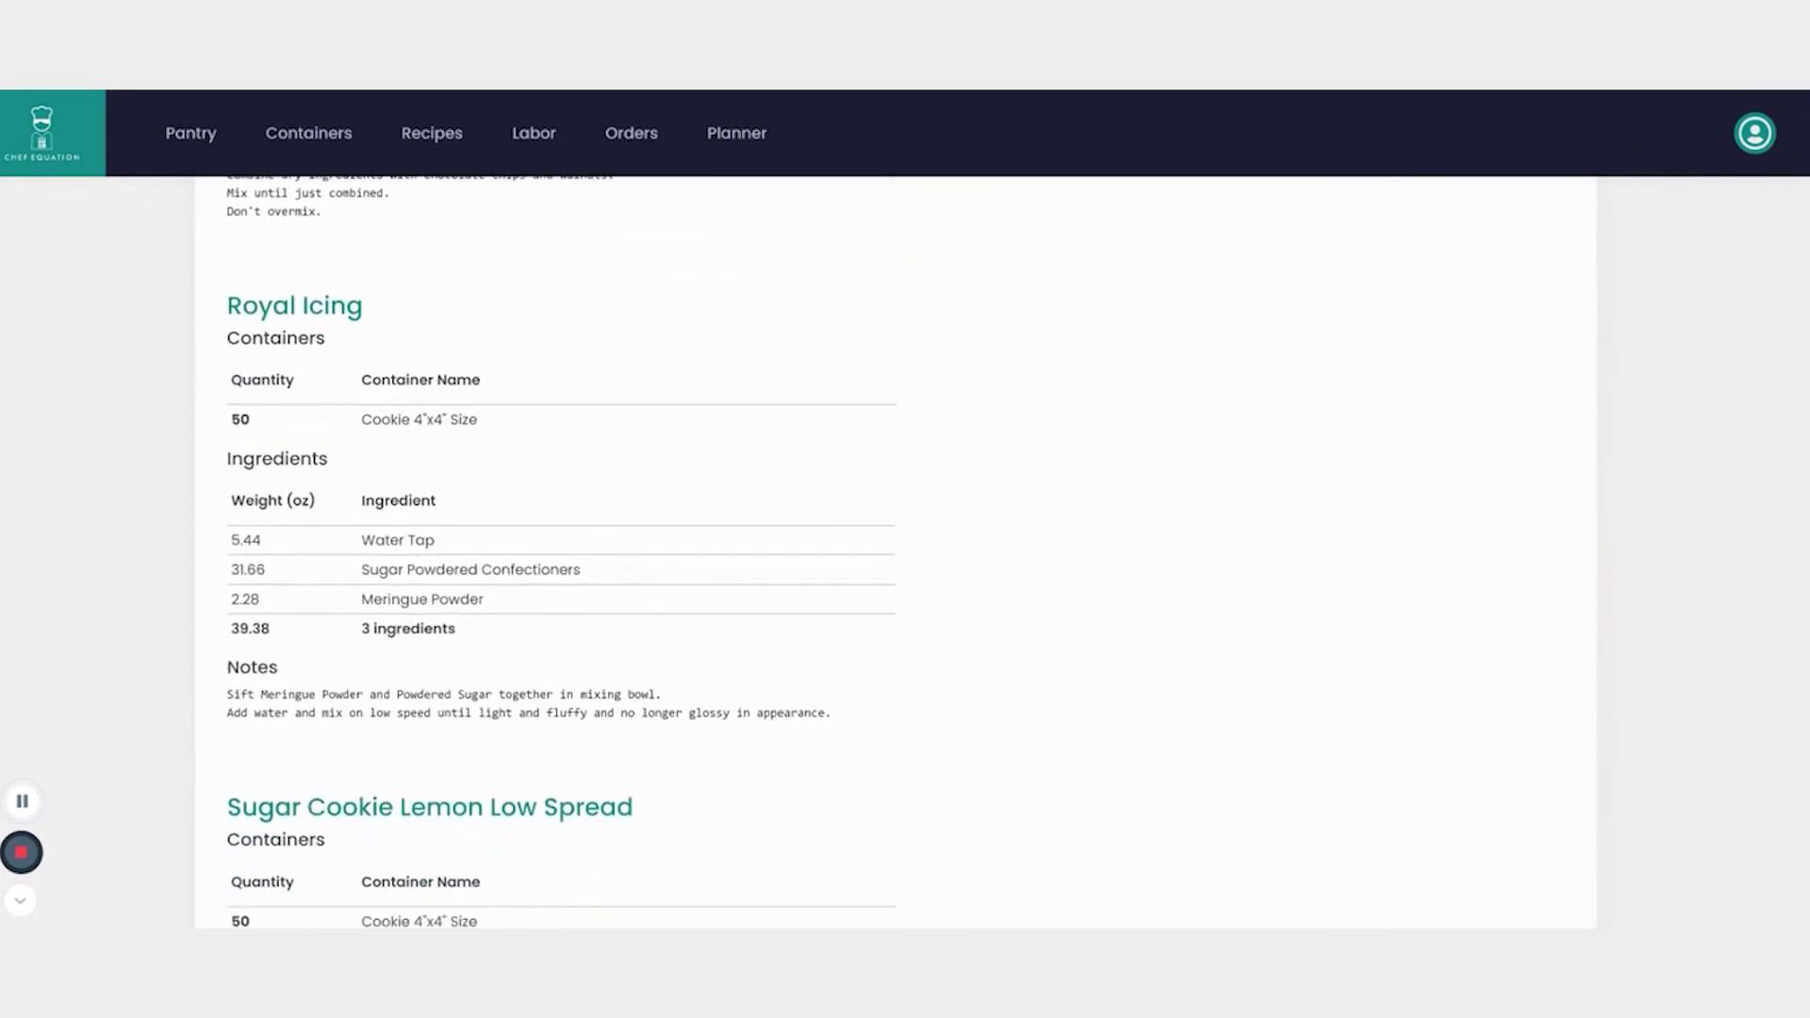
scroll(895, 566, "down", 1)
scroll(895, 565, "down", 6)
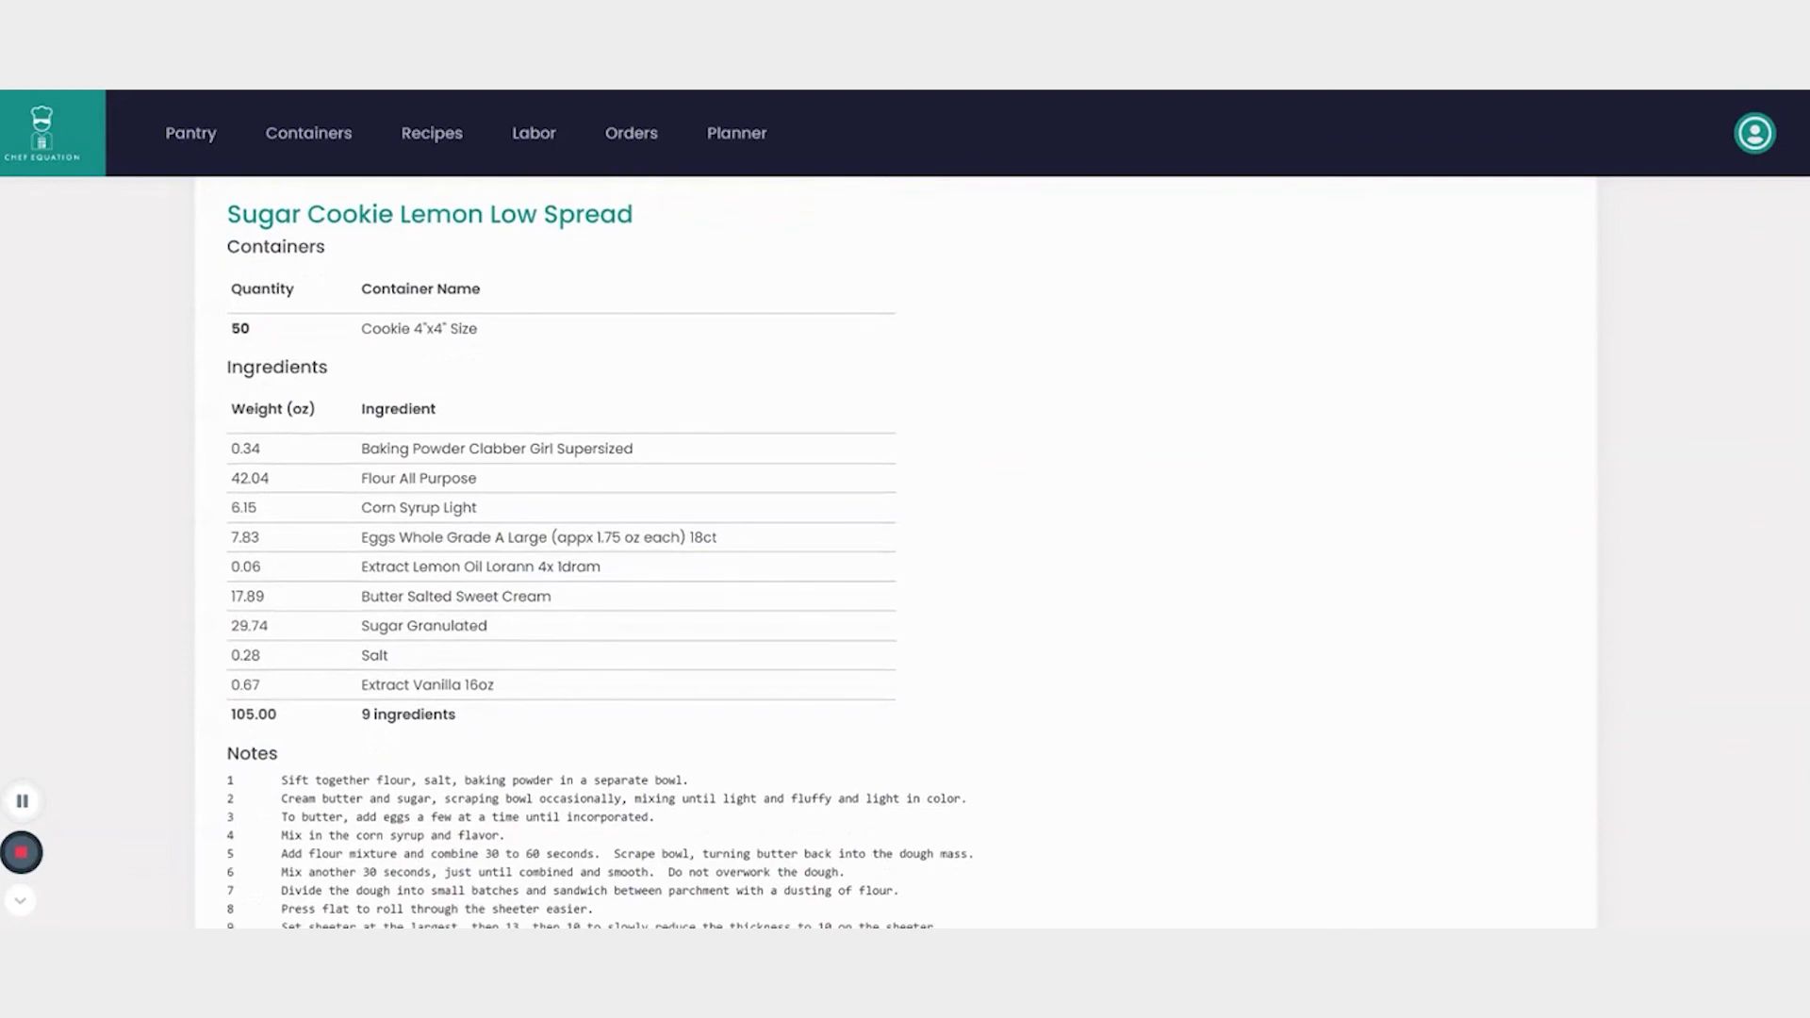
scroll(1801, 283, "up", 12)
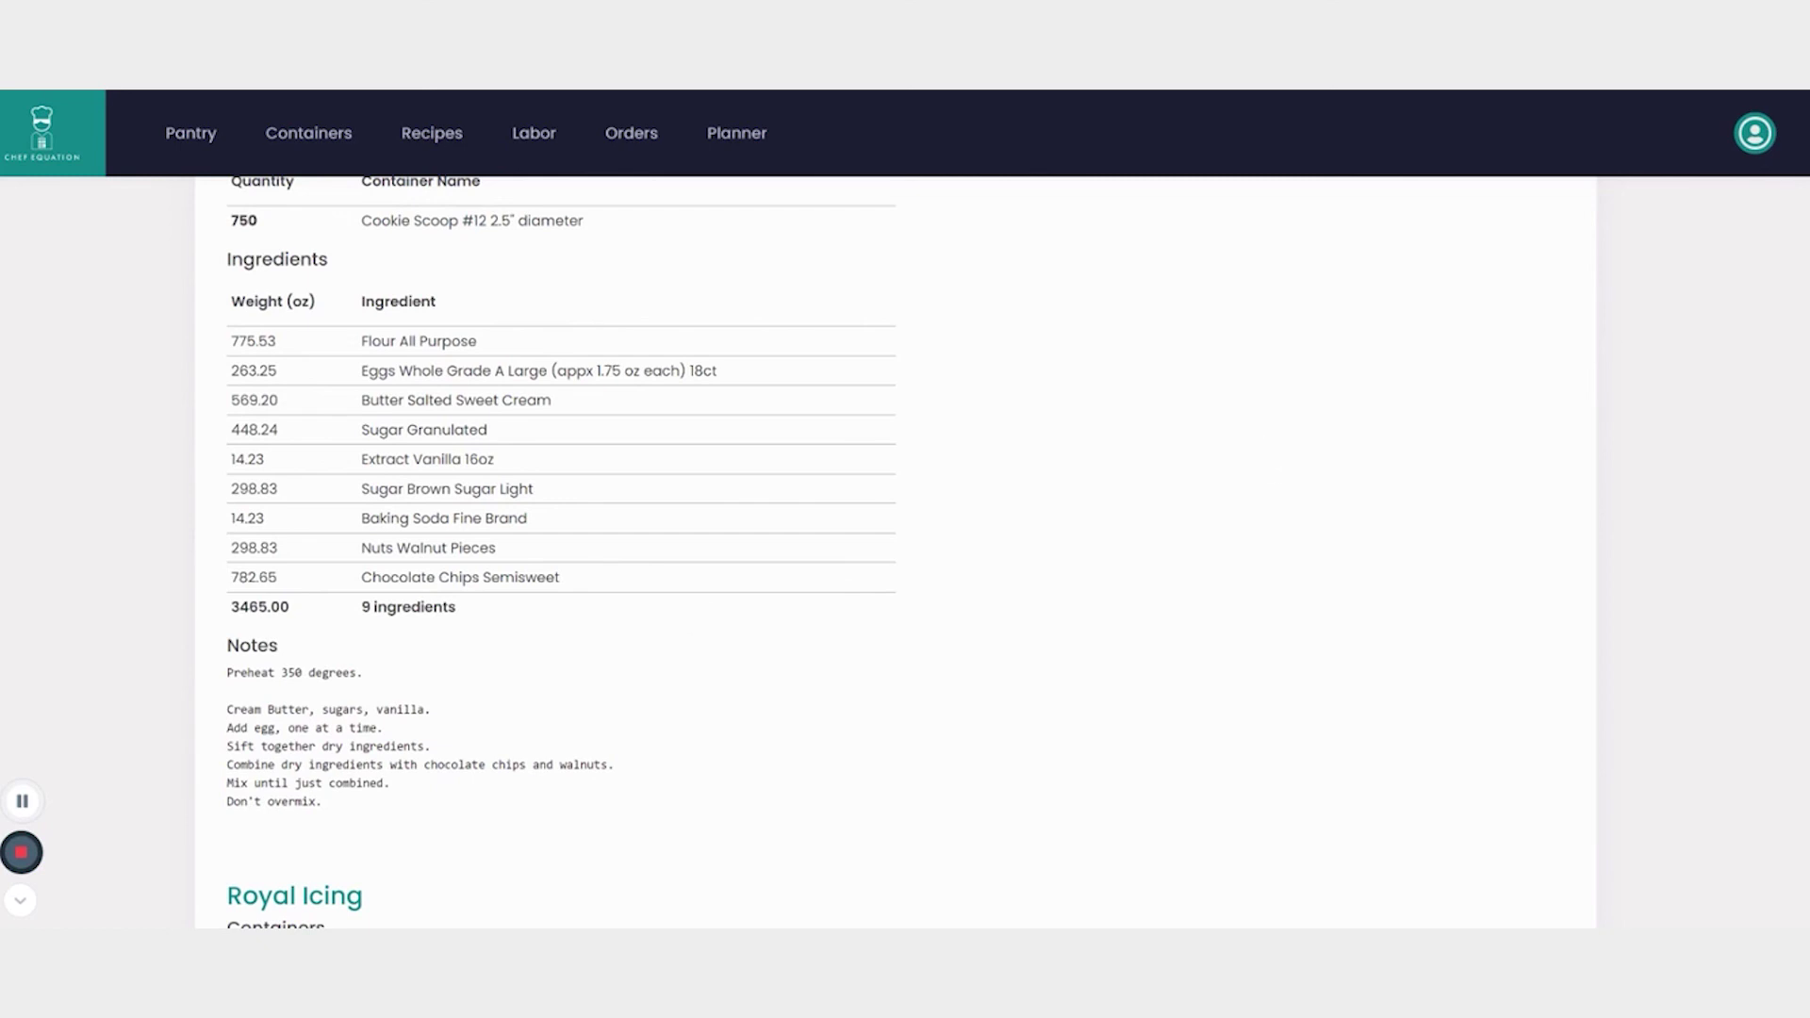
scroll(896, 547, "up", 2)
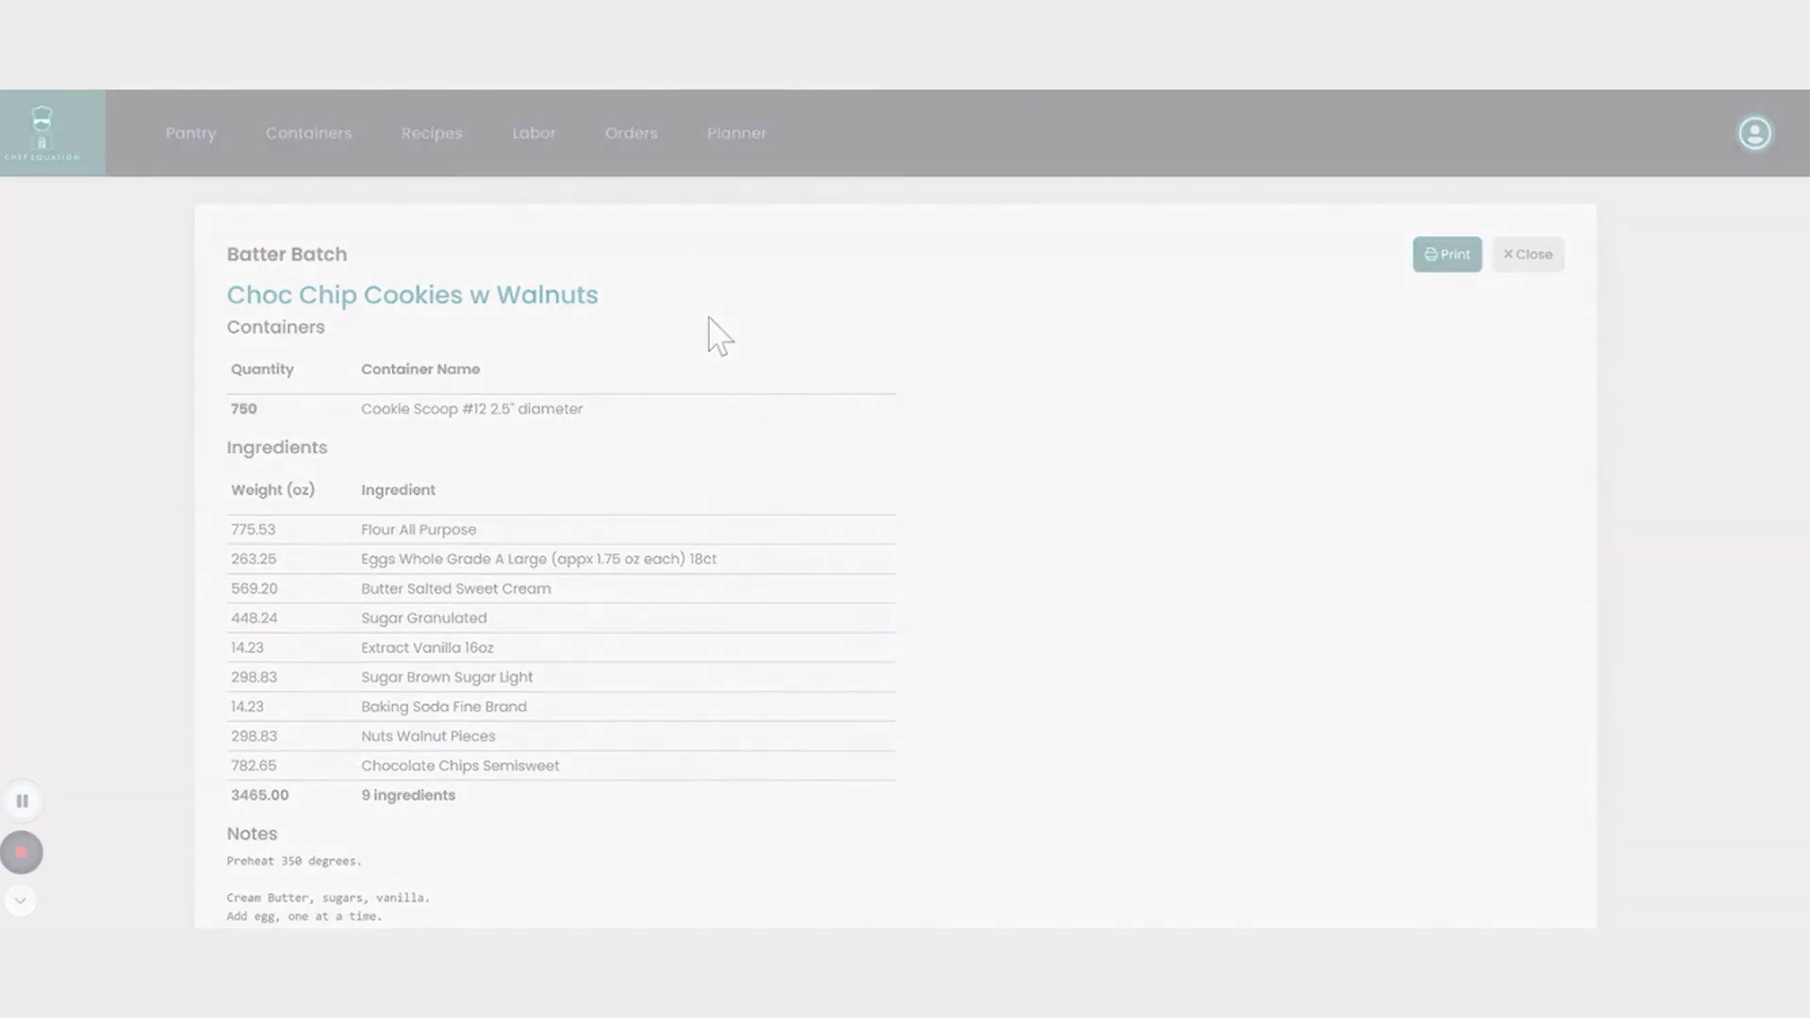